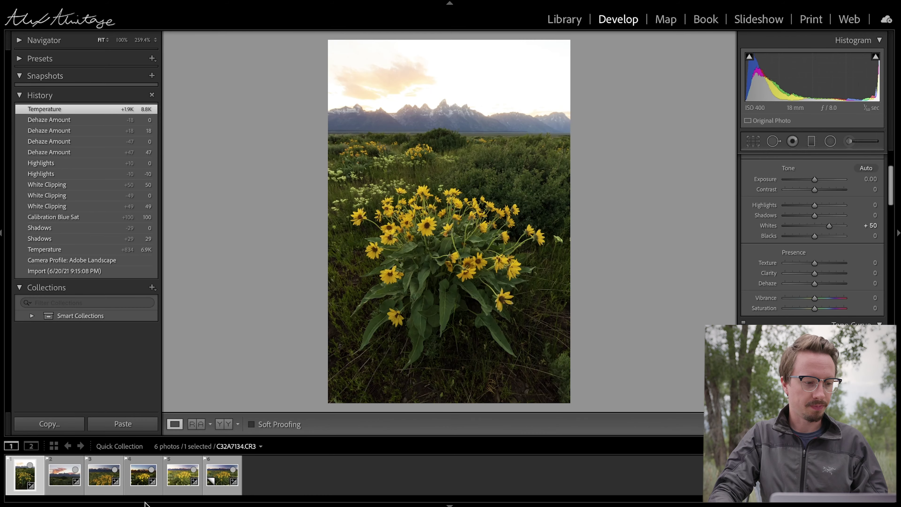
# Select frames C32A7192.CR3 and C32A7195.CR3 and open them as layers in one Photoshop document.
pyautogui.click(104, 474)
pyautogui.scroll(5, 862, 210)
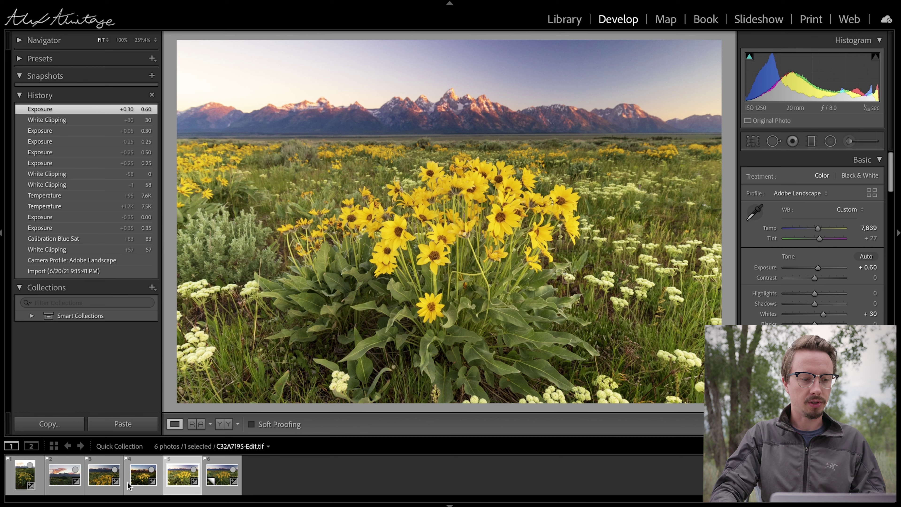
pyautogui.keyDown('ctrl'); pyautogui.click(99, 489); pyautogui.keyUp('ctrl')
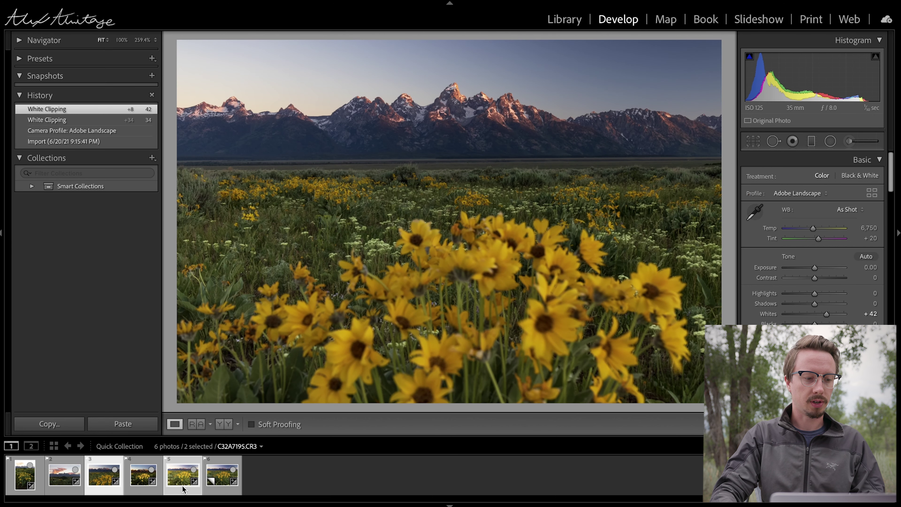
pyautogui.rightClick(106, 475)
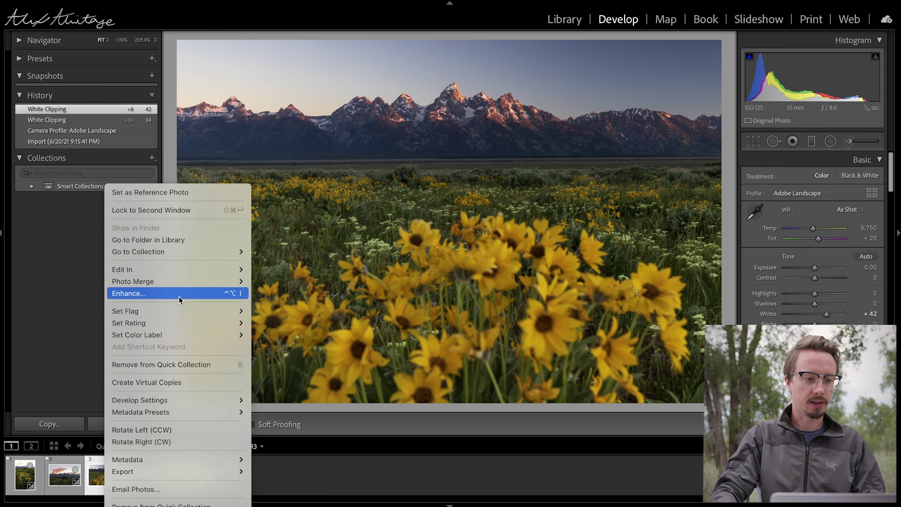
pyautogui.moveTo(181, 269)
pyautogui.click(289, 339)
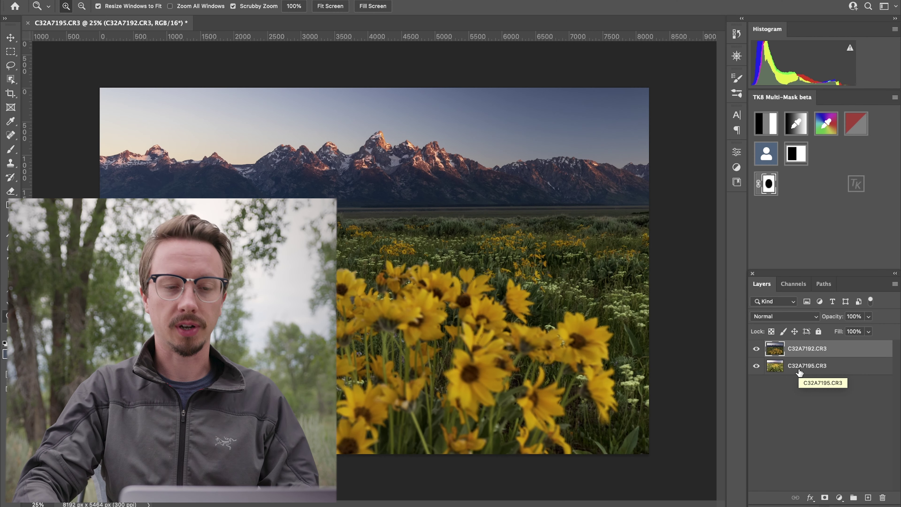
# Drag the C32A7195.CR3 layer above C32A7192.CR3, then deselect all layers.
pyautogui.moveTo(799, 371); pyautogui.dragTo(796, 351)
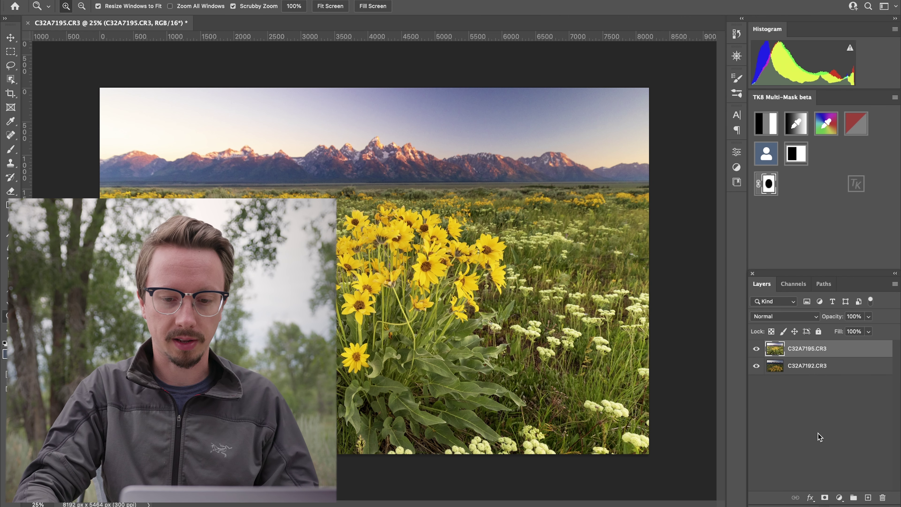
pyautogui.click(816, 434)
# Add a white layer mask to C32A7195.CR3 and marquee the full-width sky and mountain band.
pyautogui.click(800, 350)
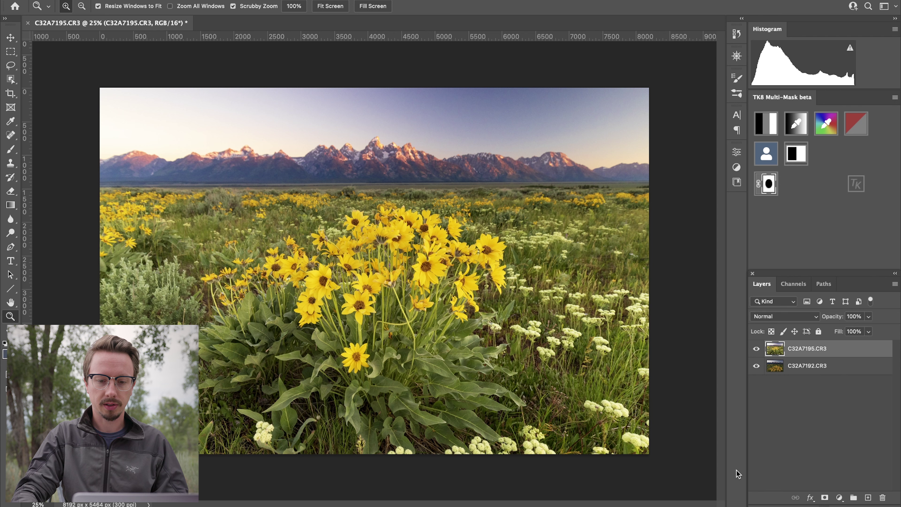
pyautogui.click(824, 497)
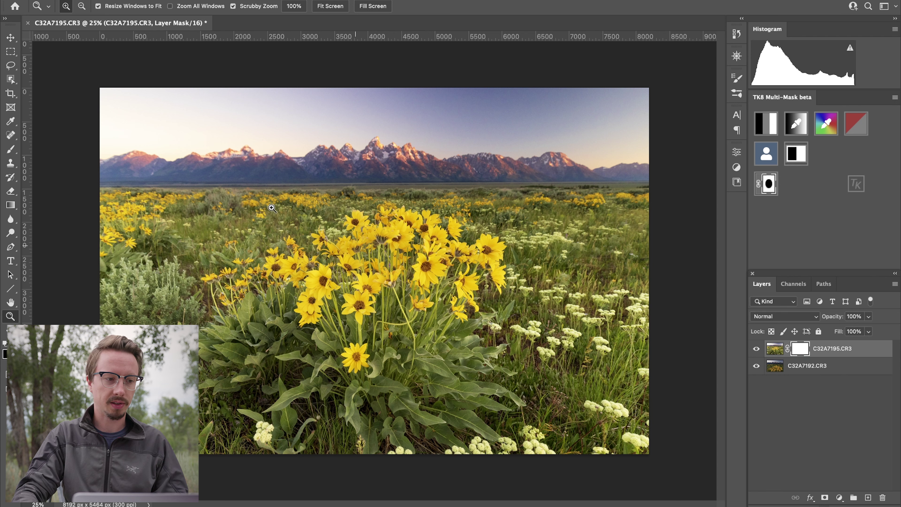
pyautogui.click(10, 53)
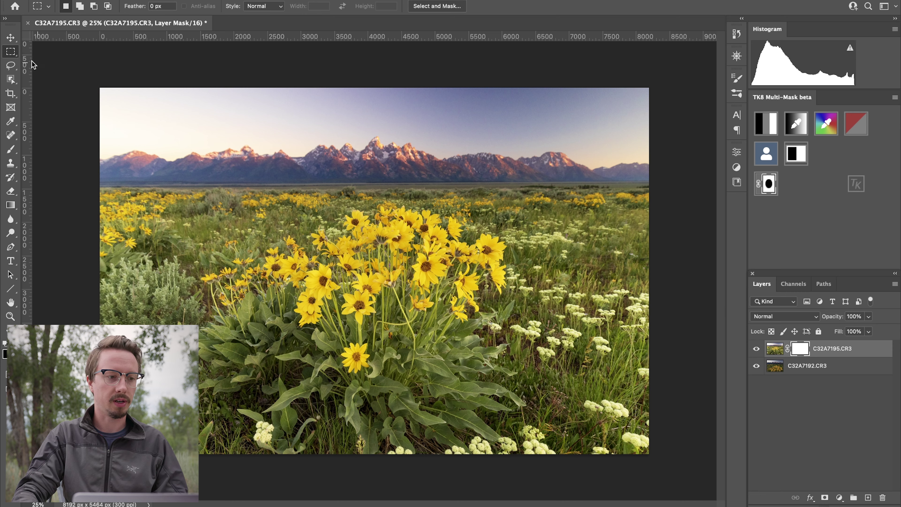
pyautogui.moveTo(72, 70); pyautogui.dragTo(669, 184)
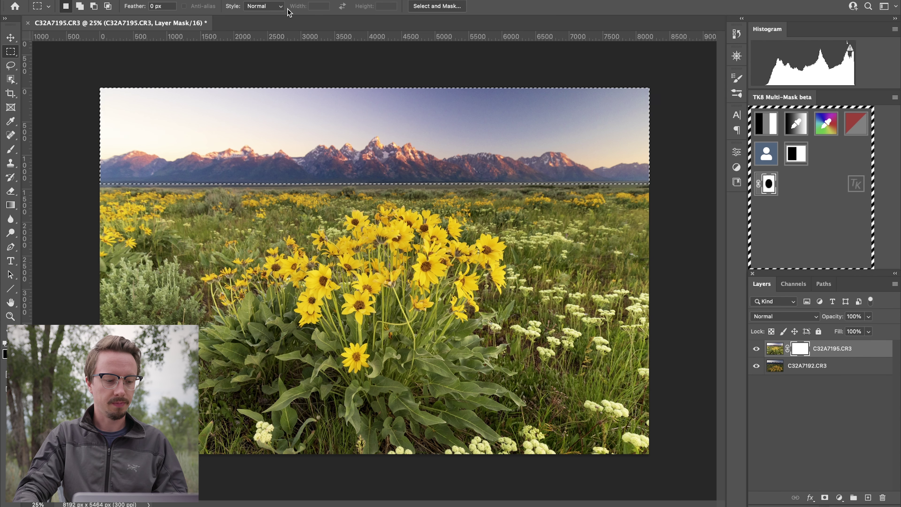
# Fill the selected mask area with the black foreground colour and clear the selection.
pyautogui.hotkey('shift', 'BackSpace')
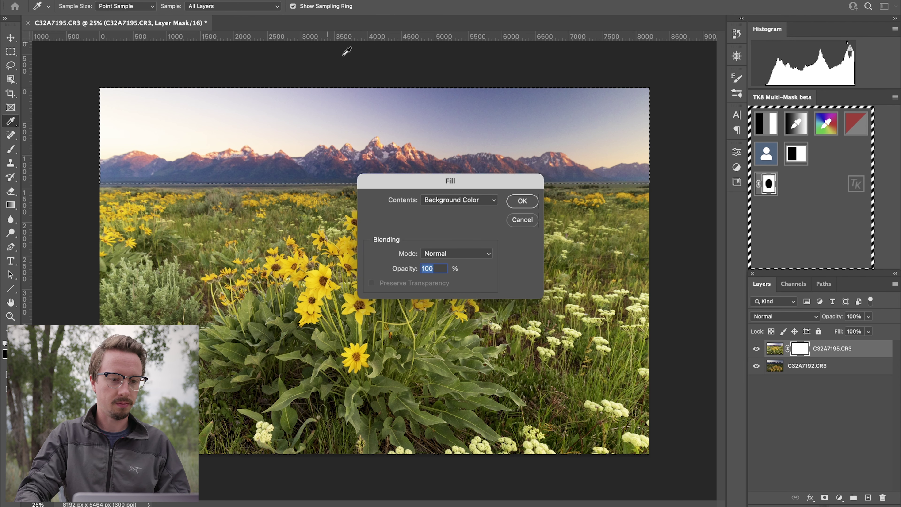
pyautogui.click(468, 200)
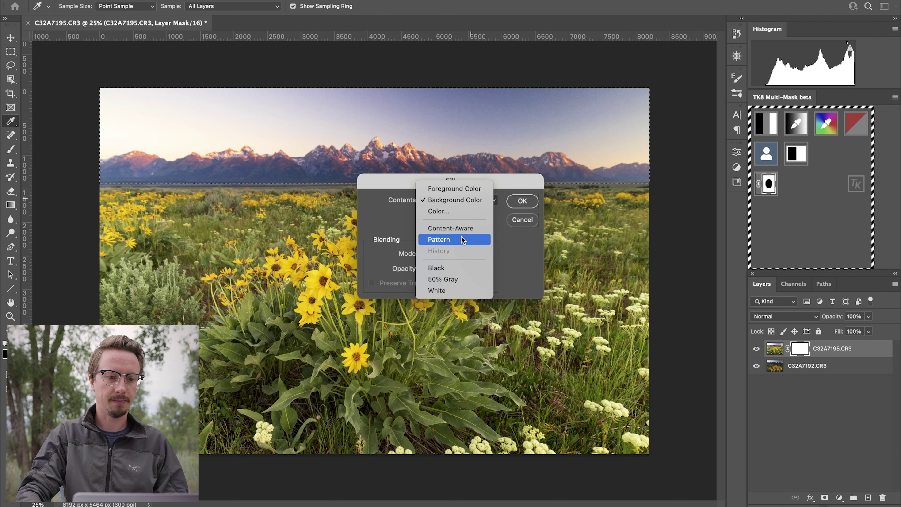
pyautogui.click(468, 191)
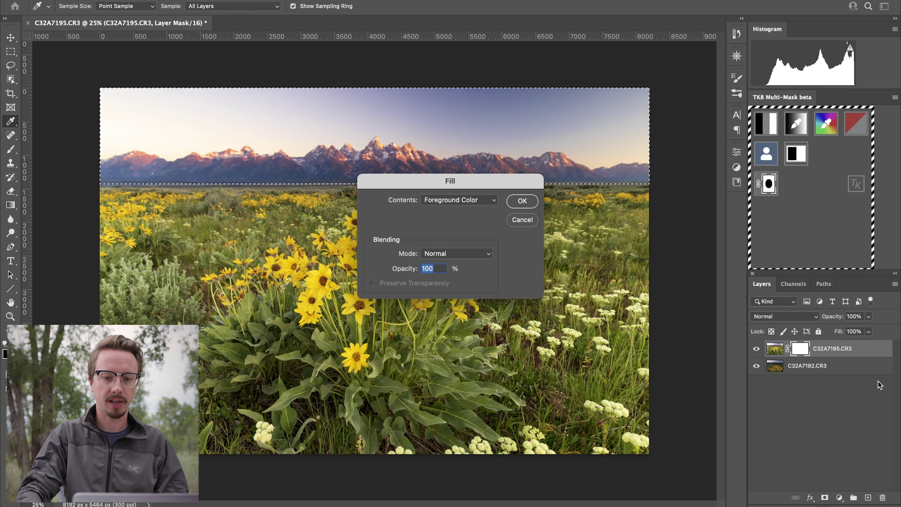
pyautogui.click(522, 201)
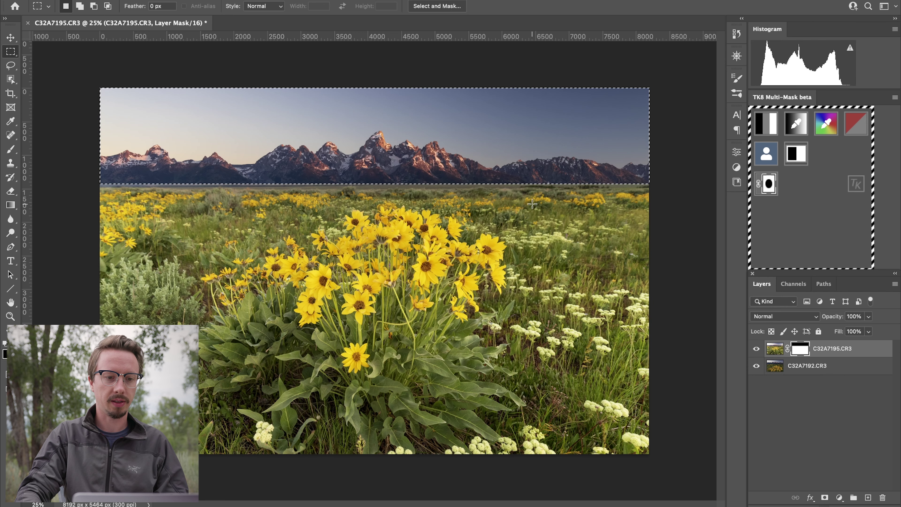
pyautogui.press('m')
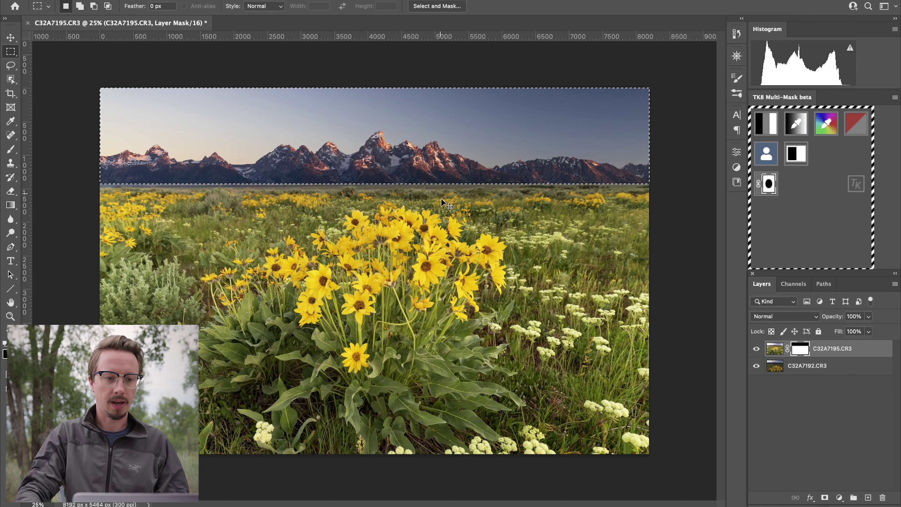
pyautogui.hotkey('ctrl', 'd')
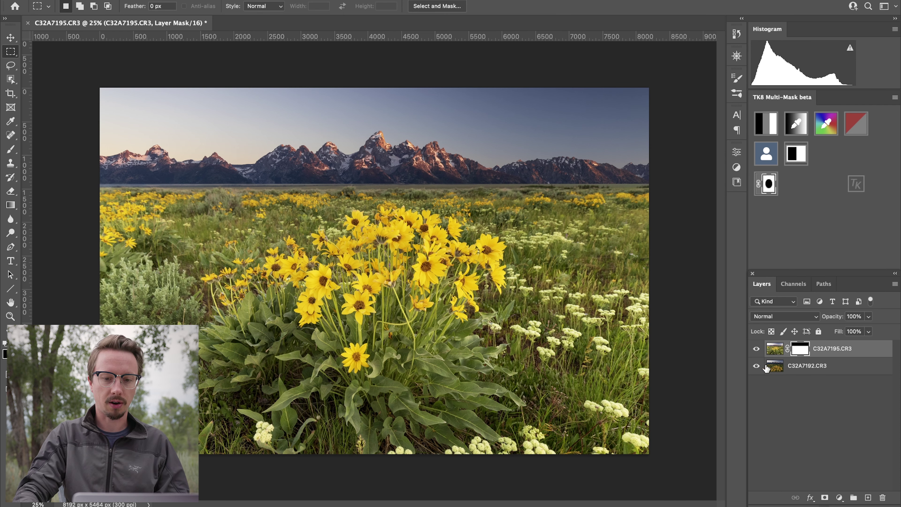
pyautogui.click(770, 369)
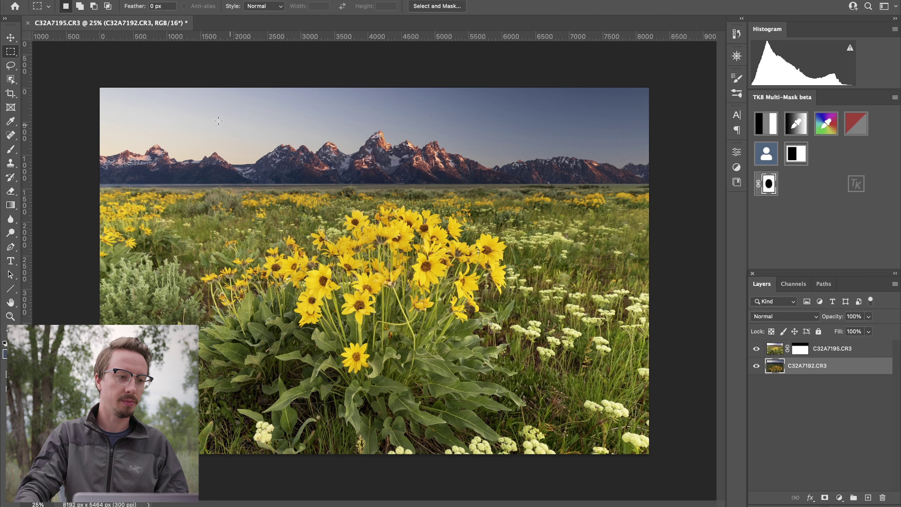
# Extend the canvas upward with the Crop tool and raise C32A7192.CR3 about 468 px.
pyautogui.click(12, 97)
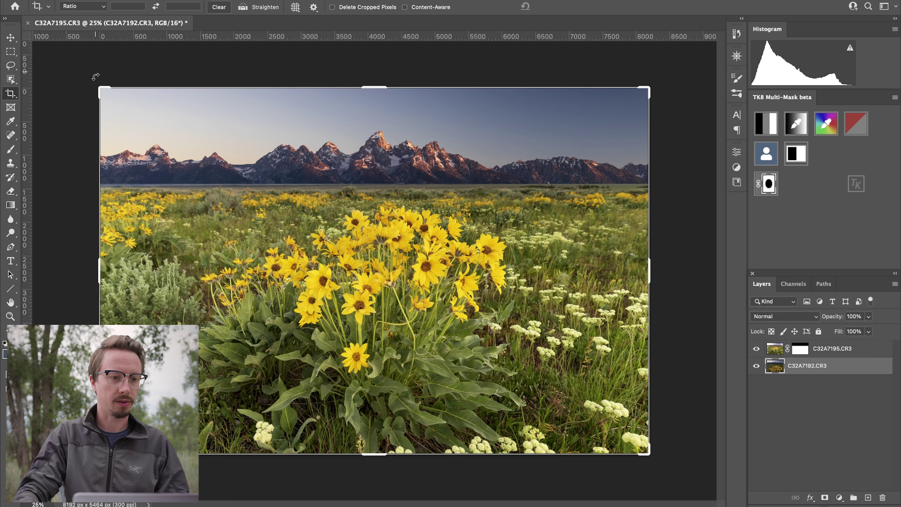
pyautogui.moveTo(377, 88); pyautogui.dragTo(386, 54)
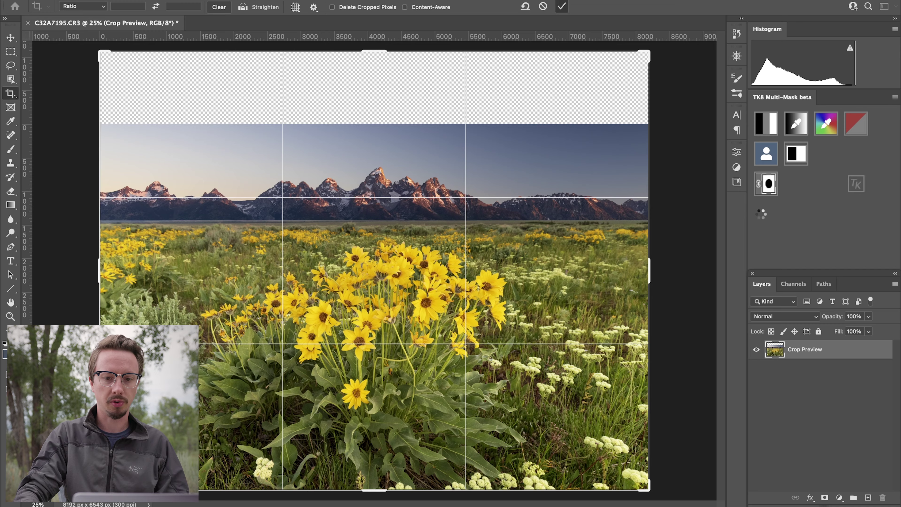
pyautogui.press('Return')
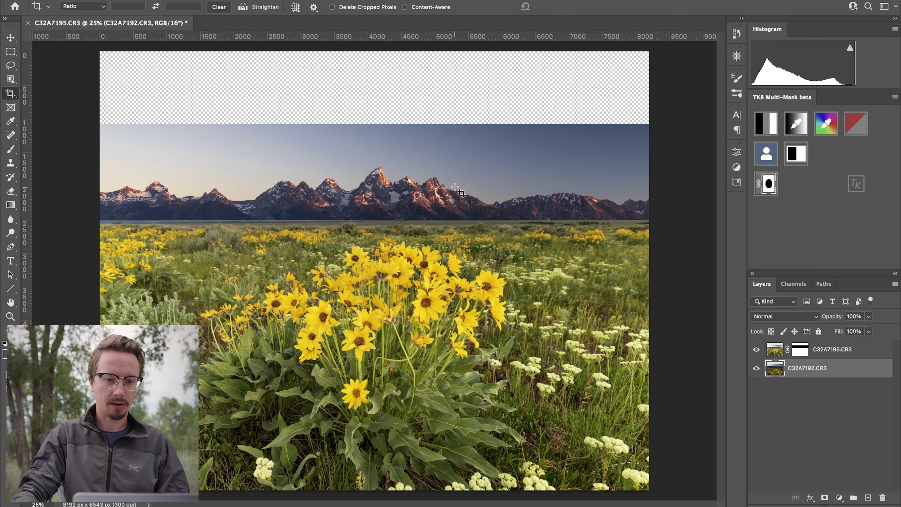
pyautogui.press('v')
pyautogui.moveTo(456, 185); pyautogui.dragTo(458, 160)
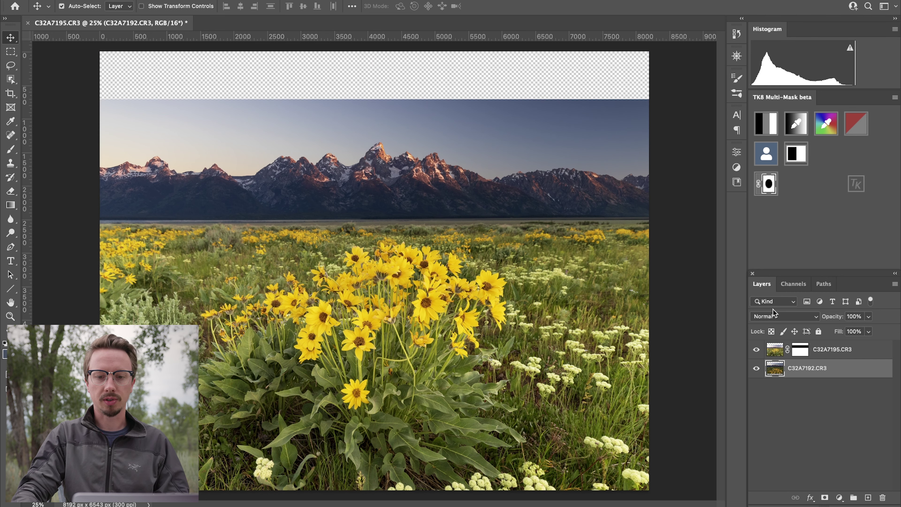
# Set the top layer C32A7195.CR3 to Overlay and zoom in on the mountain base.
pyautogui.click(774, 350)
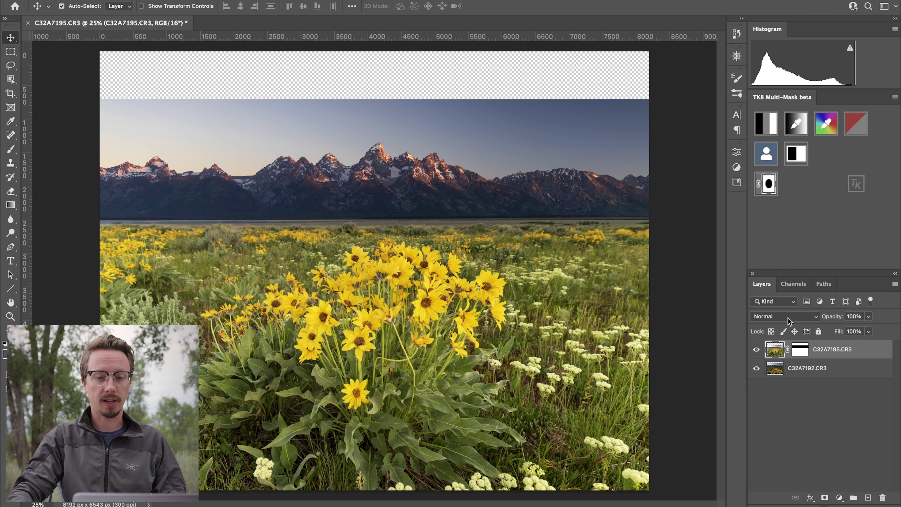
pyautogui.click(782, 317)
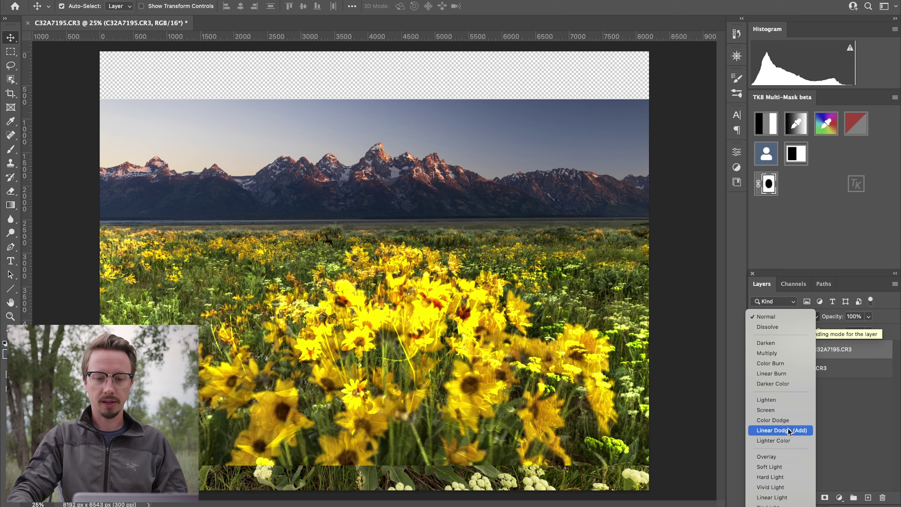
pyautogui.scroll(-3, 804, 467)
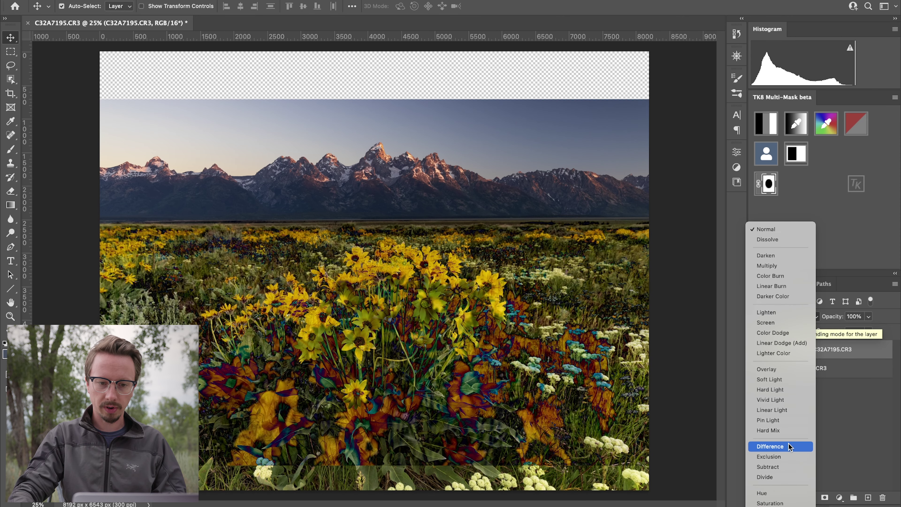
pyautogui.click(782, 368)
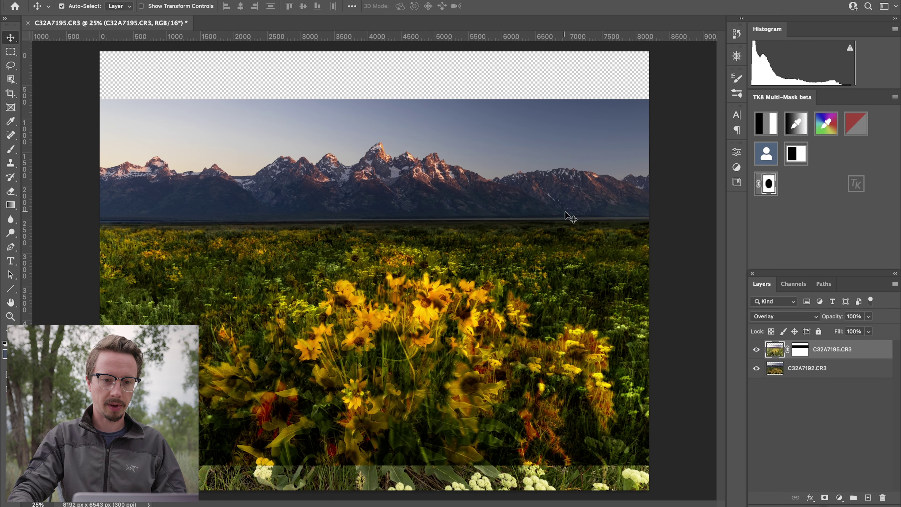
pyautogui.press('z')
pyautogui.moveTo(577, 214); pyautogui.dragTo(669, 223)
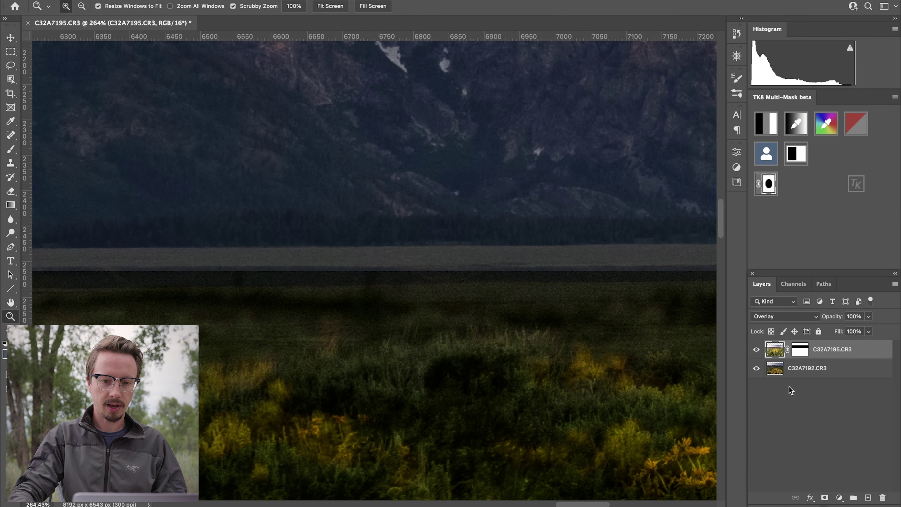
# Nudge the C32A7192.CR3 mountain layer until its horizon matches the wildflower field.
pyautogui.click(784, 372)
pyautogui.press('v')
pyautogui.moveTo(566, 159); pyautogui.dragTo(571, 187)
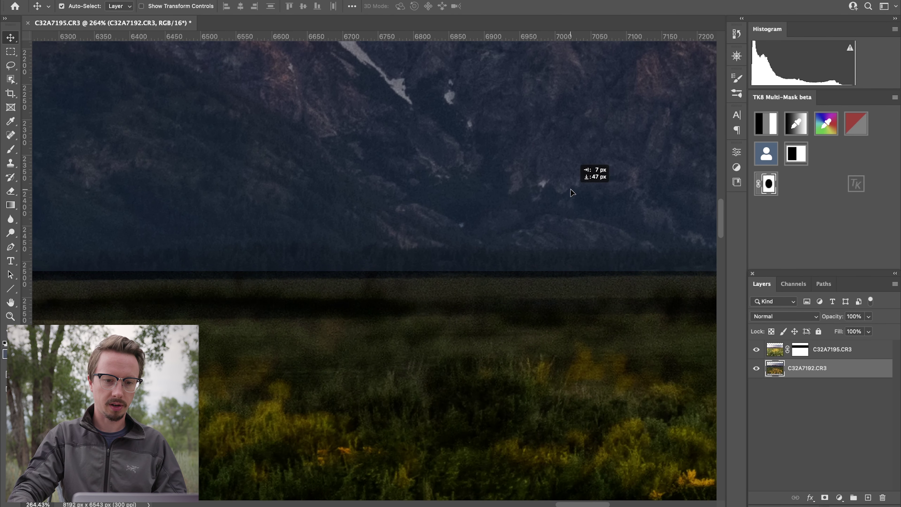
pyautogui.moveTo(571, 192); pyautogui.dragTo(569, 166)
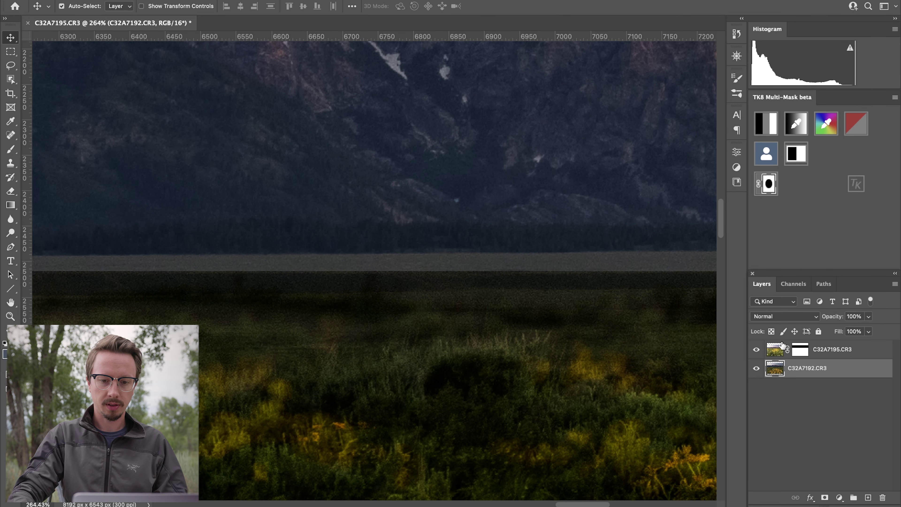
# Return the top layer to Normal blending and zoom out to the whole image.
pyautogui.click(782, 350)
pyautogui.click(782, 317)
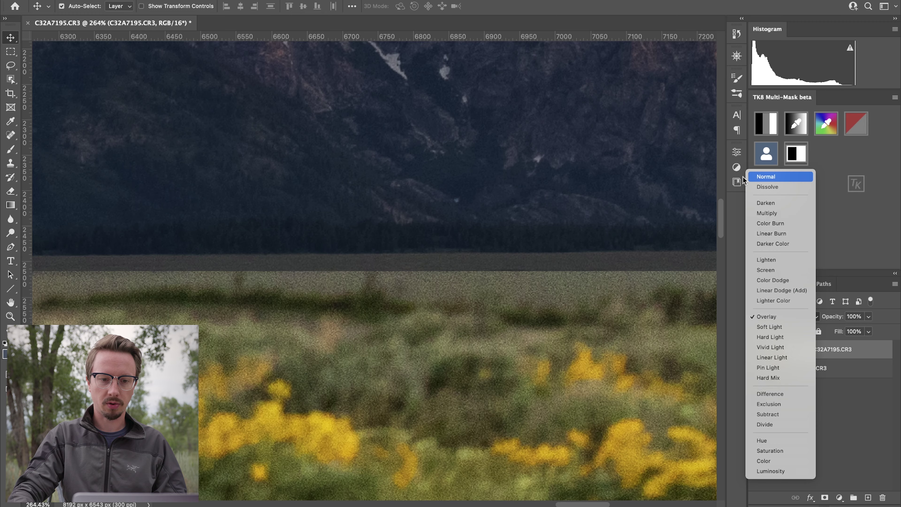
pyautogui.click(745, 177)
pyautogui.press('z')
pyautogui.moveTo(573, 231); pyautogui.dragTo(467, 260)
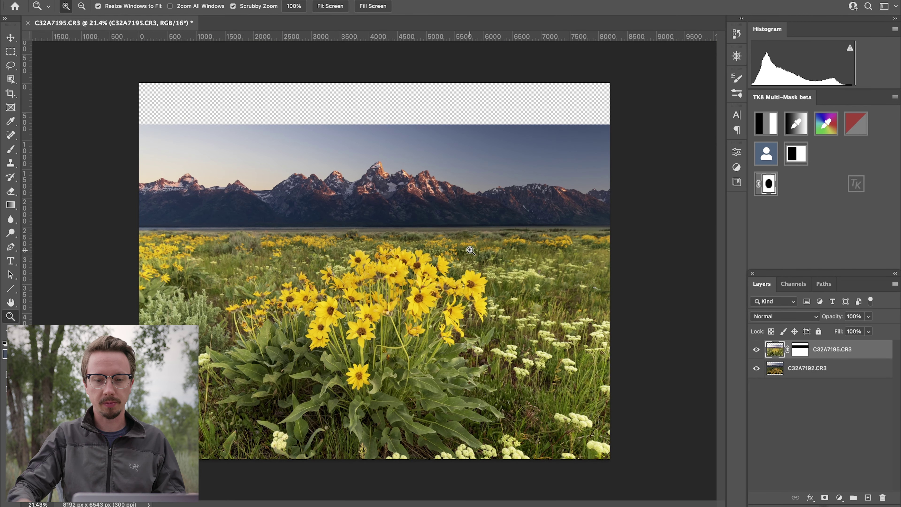
# On the top layer's mask, shrink the brush, set opacity to 100%, and paint a straight black horizon line.
pyautogui.click(797, 349)
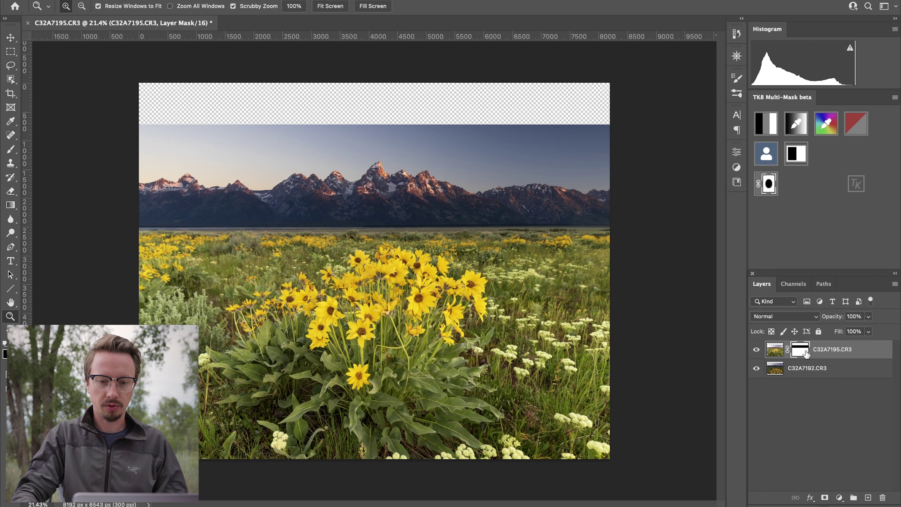
pyautogui.press('b')
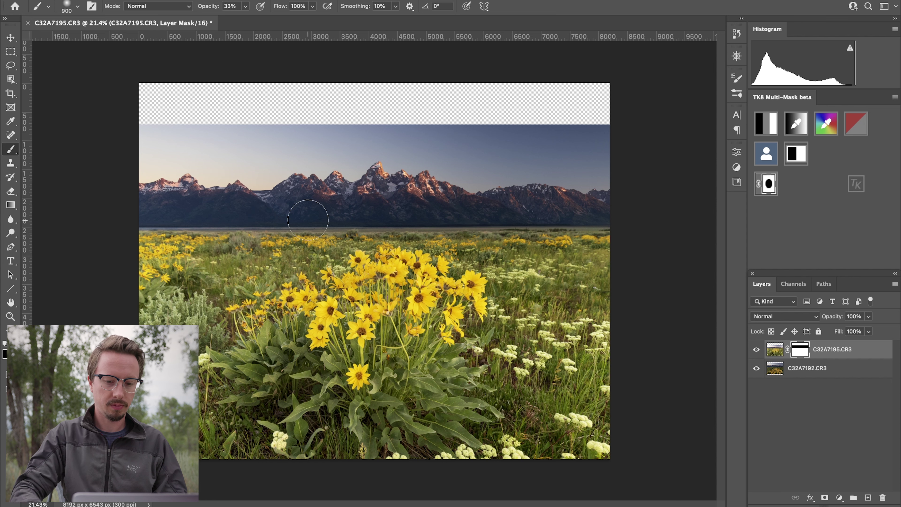
pyautogui.press('[')
pyautogui.press('[')
pyautogui.press('[')
pyautogui.press('[')
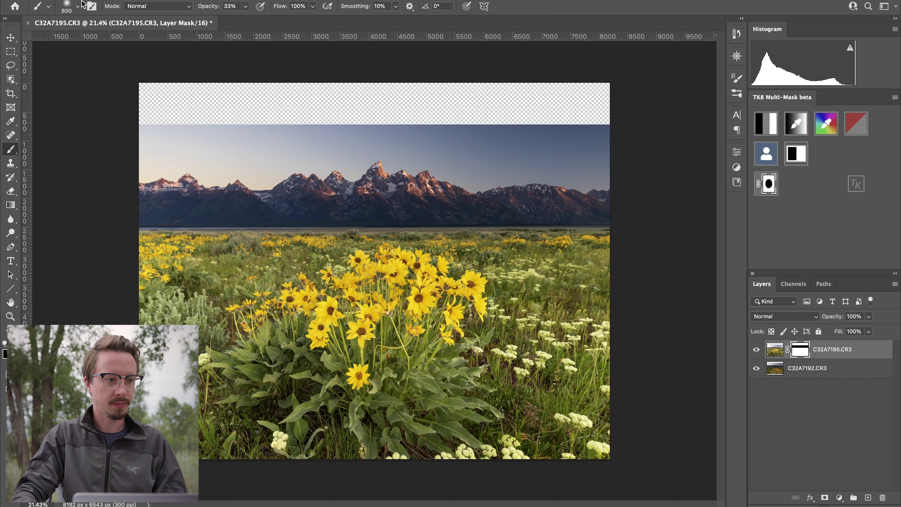
pyautogui.click(76, 7)
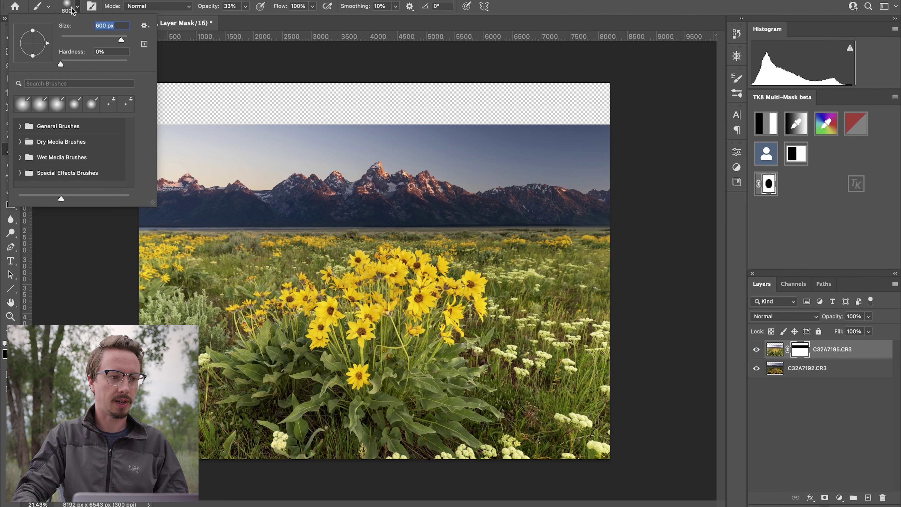
pyautogui.click(77, 7)
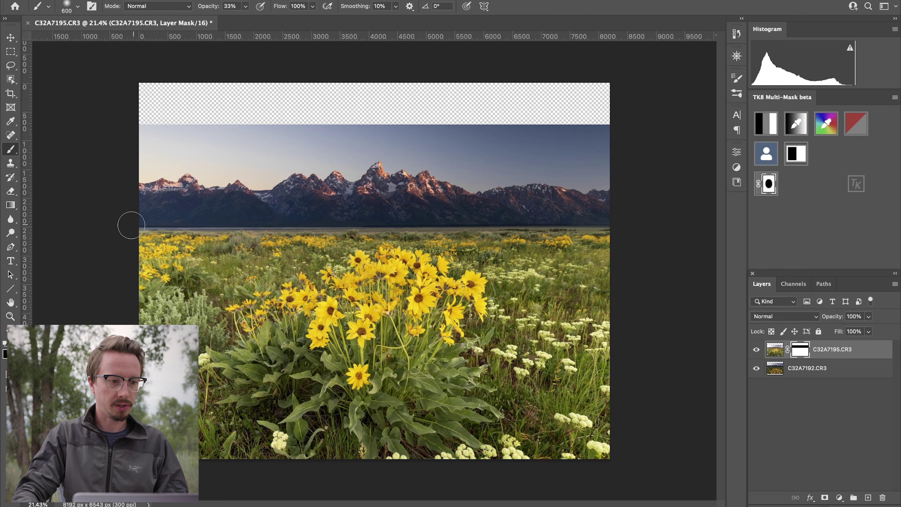
pyautogui.moveTo(131, 225)
pyautogui.mouseDown()
pyautogui.moveTo(468, 236)
pyautogui.moveTo(637, 228)
pyautogui.mouseUp()
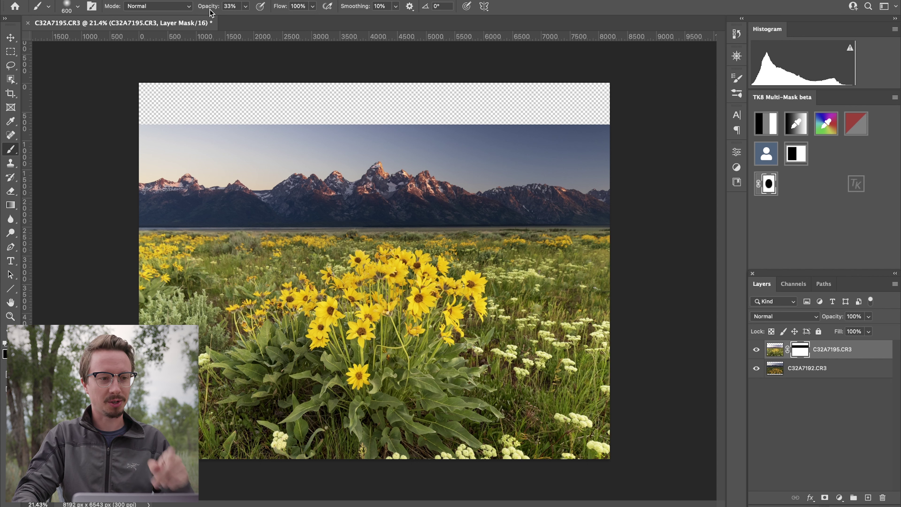
pyautogui.moveTo(209, 6); pyautogui.dragTo(317, 6)
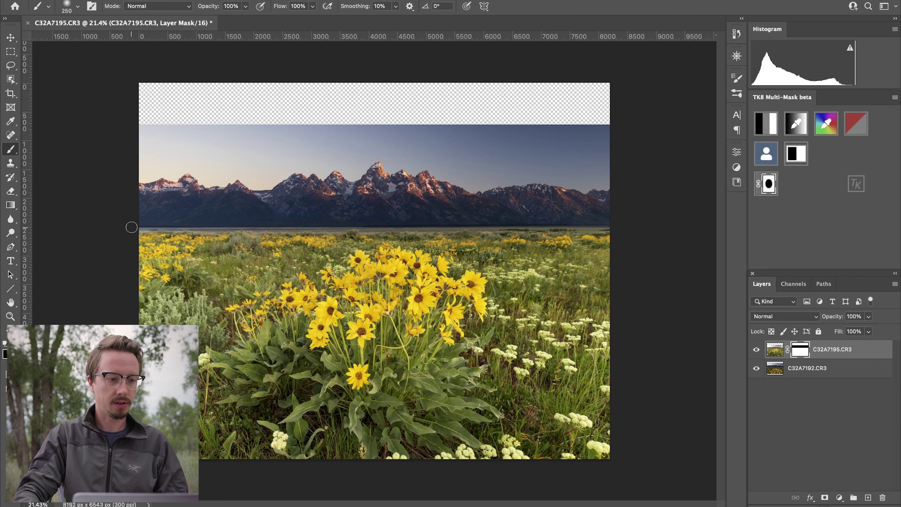
pyautogui.keyDown('shift'); pyautogui.click(616, 226); pyautogui.keyUp('shift')
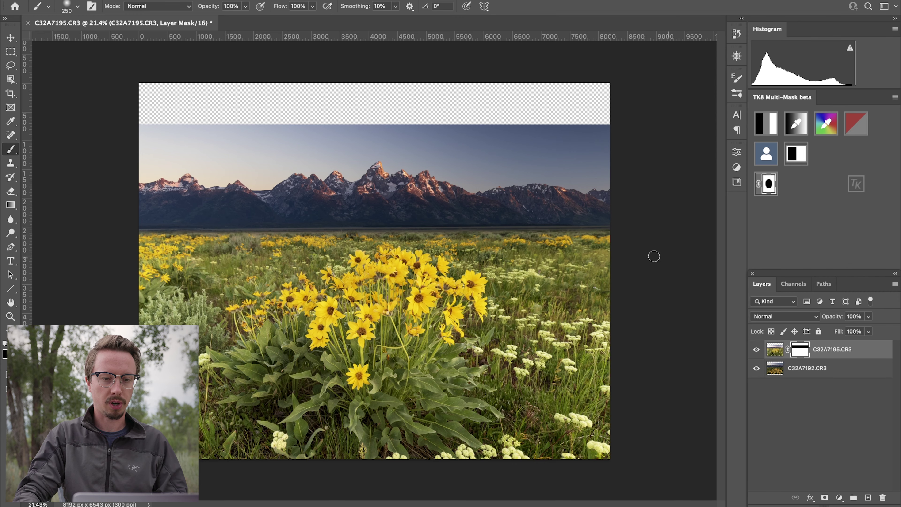
# Zoom in at the horizon's left end and paint white and black on the mask to blend the grass.
pyautogui.press('z')
pyautogui.moveTo(416, 227); pyautogui.dragTo(516, 229)
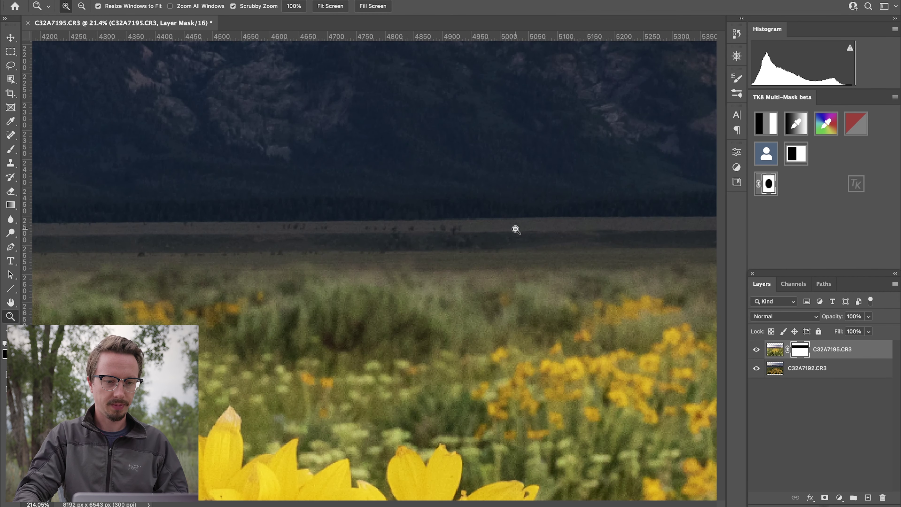
pyautogui.moveTo(299, 219); pyautogui.dragTo(670, 239)
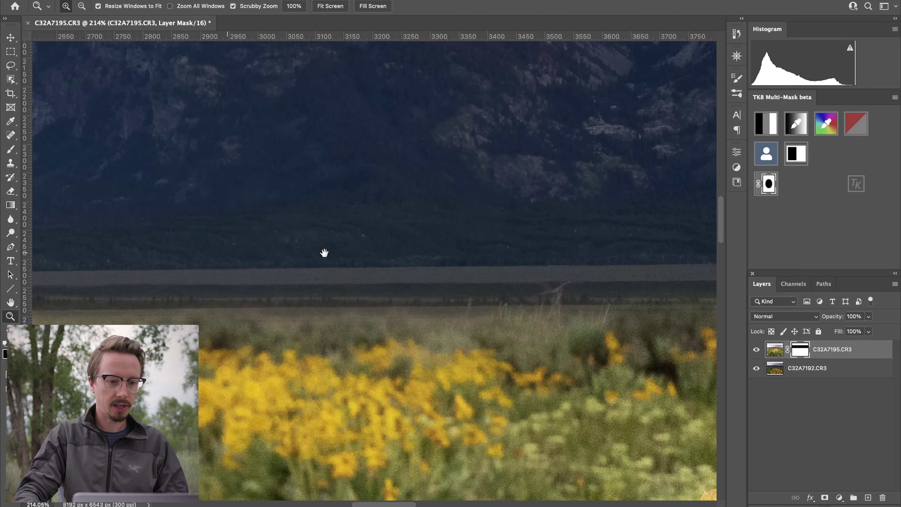
pyautogui.moveTo(325, 253); pyautogui.dragTo(620, 253)
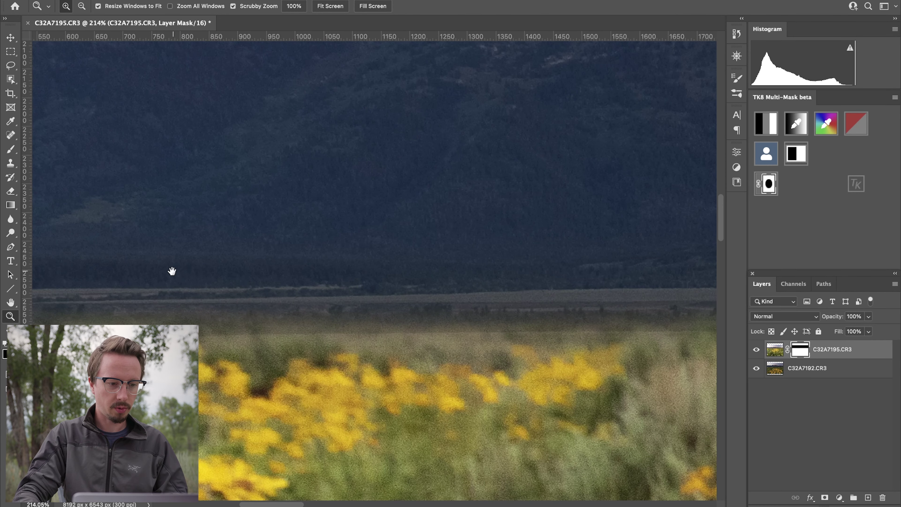
pyautogui.moveTo(172, 271); pyautogui.dragTo(625, 239)
pyautogui.moveTo(397, 247); pyautogui.dragTo(355, 252)
pyautogui.press('b')
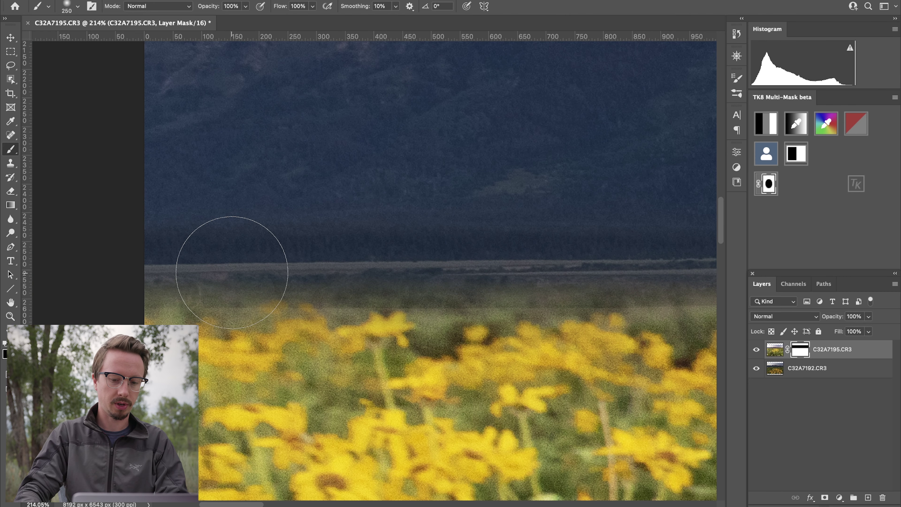
pyautogui.press('z')
pyautogui.moveTo(239, 272)
pyautogui.mouseDown()
pyautogui.moveTo(227, 274)
pyautogui.moveTo(241, 262)
pyautogui.moveTo(507, 258)
pyautogui.mouseUp()
pyautogui.press('b')
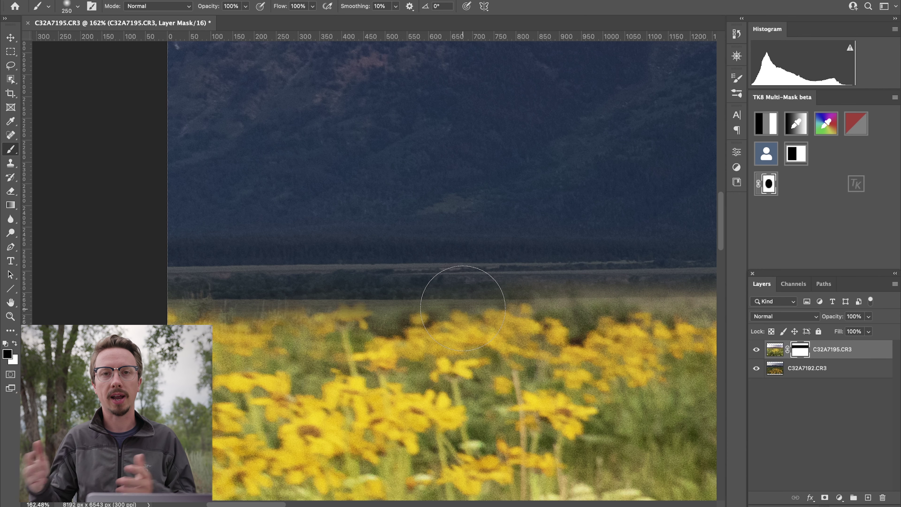
pyautogui.press('x')
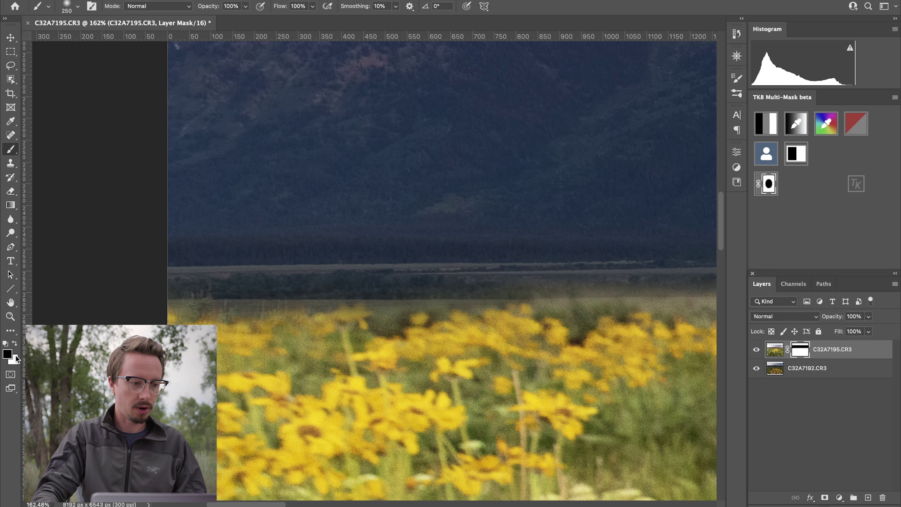
pyautogui.press('x')
pyautogui.moveTo(461, 298); pyautogui.dragTo(294, 308)
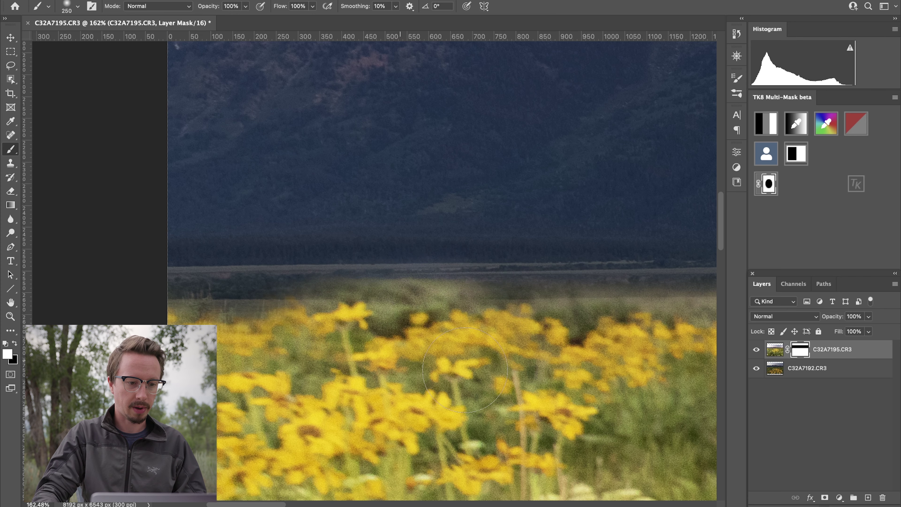
pyautogui.press('x')
pyautogui.moveTo(461, 213)
pyautogui.mouseDown()
pyautogui.moveTo(466, 246)
pyautogui.moveTo(336, 242)
pyautogui.moveTo(354, 249)
pyautogui.mouseUp()
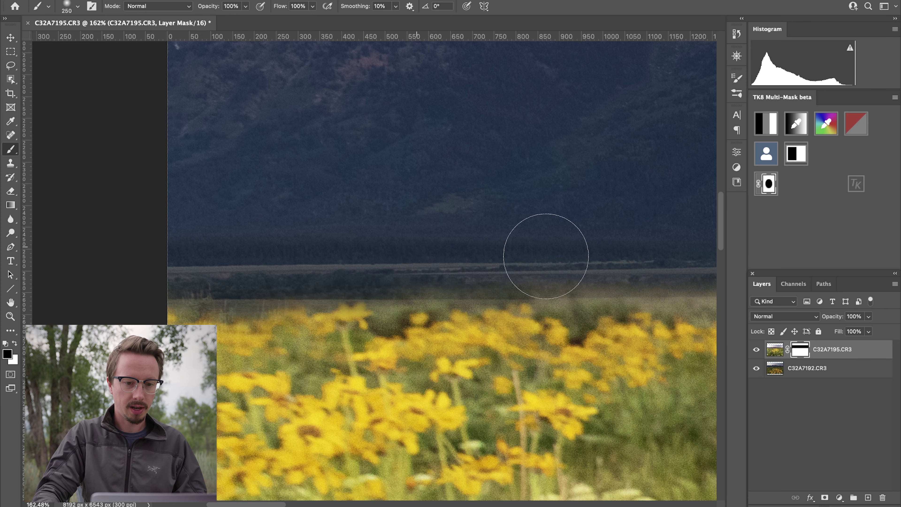
pyautogui.moveTo(546, 256)
pyautogui.mouseDown()
pyautogui.moveTo(337, 257)
pyautogui.moveTo(426, 258)
pyautogui.moveTo(519, 234)
pyautogui.mouseUp()
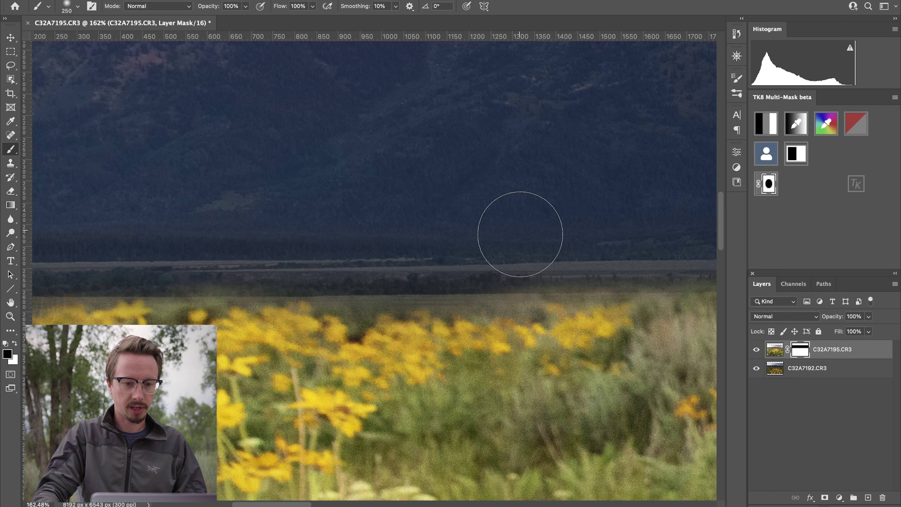
# Continue painting the mask seam rightward along the horizon, then zoom out to the whole image.
pyautogui.moveTo(602, 241); pyautogui.dragTo(325, 244)
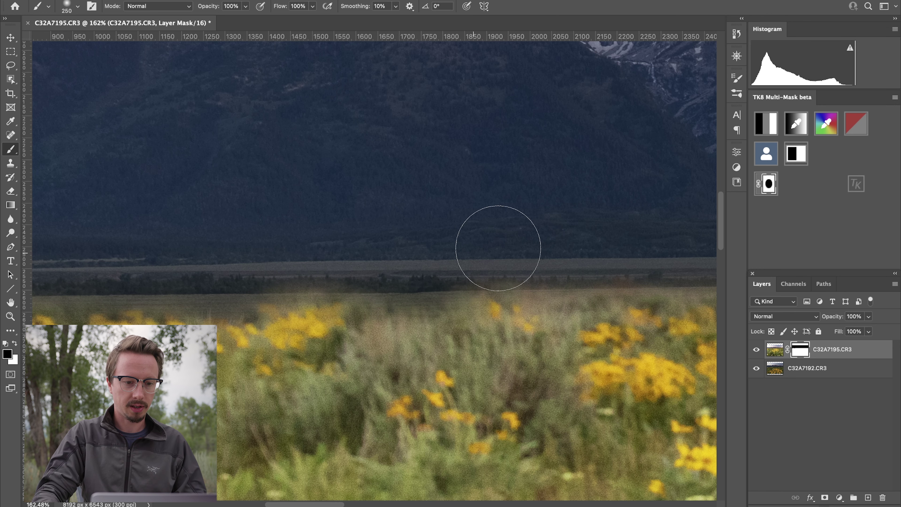
pyautogui.moveTo(498, 248); pyautogui.dragTo(277, 251)
pyautogui.moveTo(342, 257)
pyautogui.mouseDown()
pyautogui.moveTo(474, 262)
pyautogui.moveTo(355, 265)
pyautogui.mouseUp()
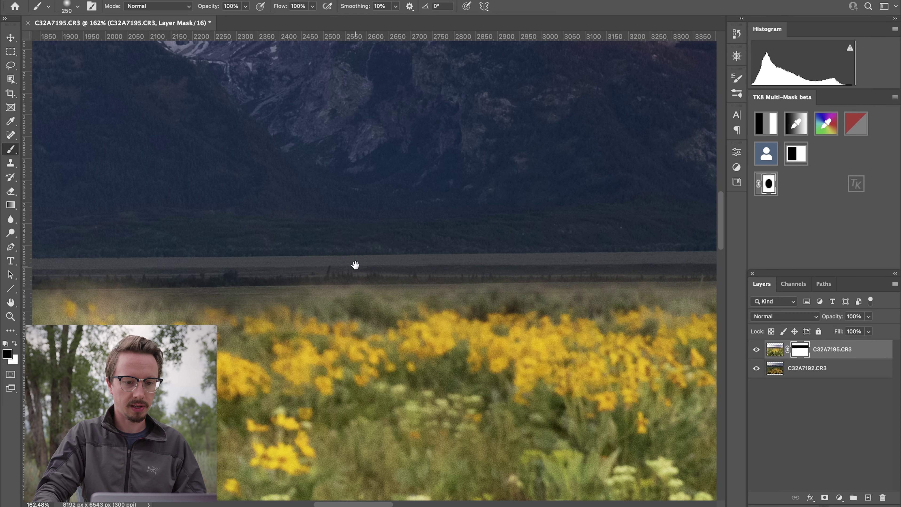
pyautogui.moveTo(517, 259); pyautogui.dragTo(334, 268)
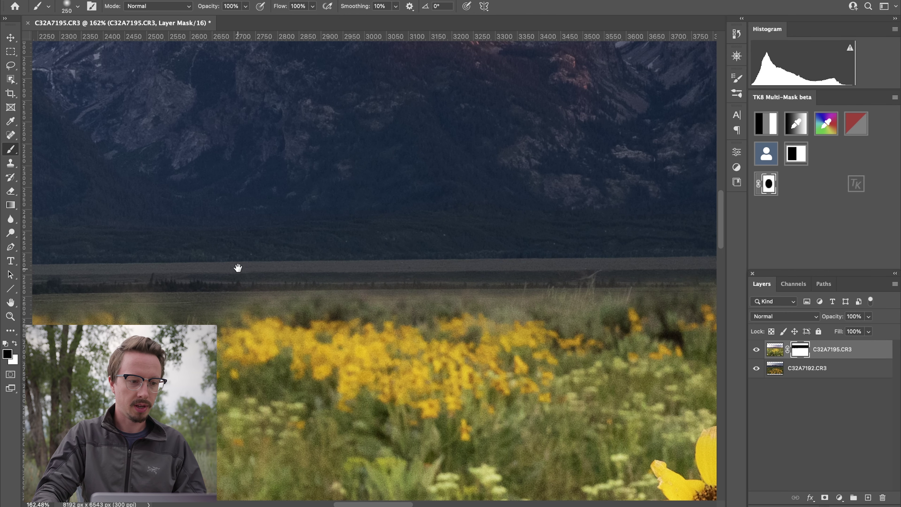
pyautogui.moveTo(238, 267); pyautogui.dragTo(347, 269)
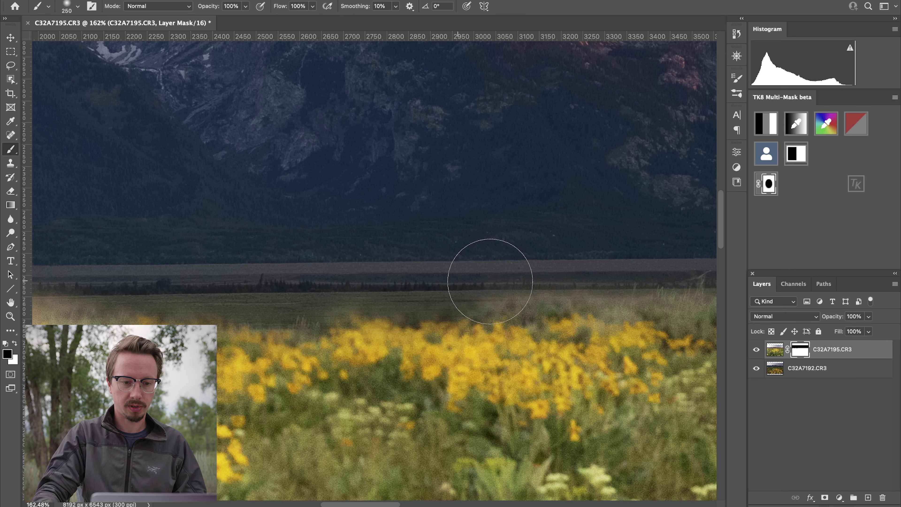
pyautogui.moveTo(577, 268); pyautogui.dragTo(222, 254)
pyautogui.moveTo(502, 276); pyautogui.dragTo(307, 273)
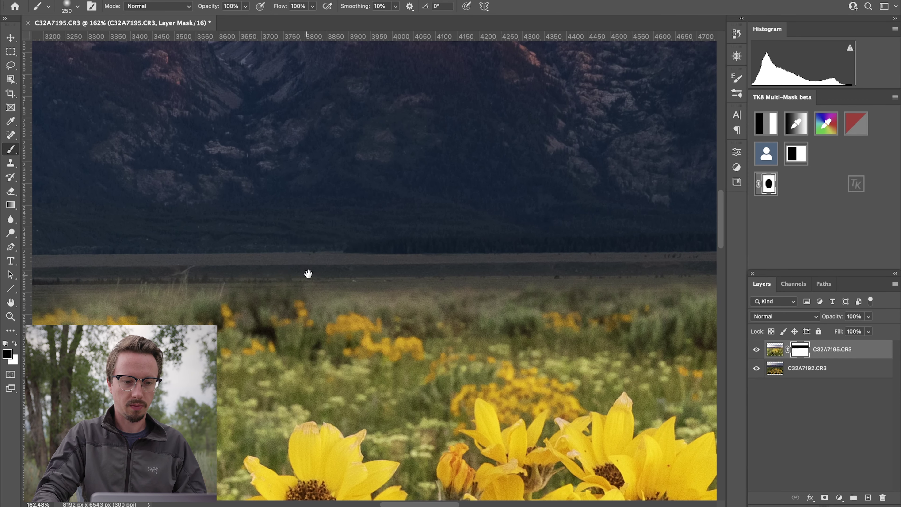
pyautogui.moveTo(508, 267)
pyautogui.mouseDown()
pyautogui.moveTo(501, 255)
pyautogui.moveTo(295, 261)
pyautogui.mouseUp()
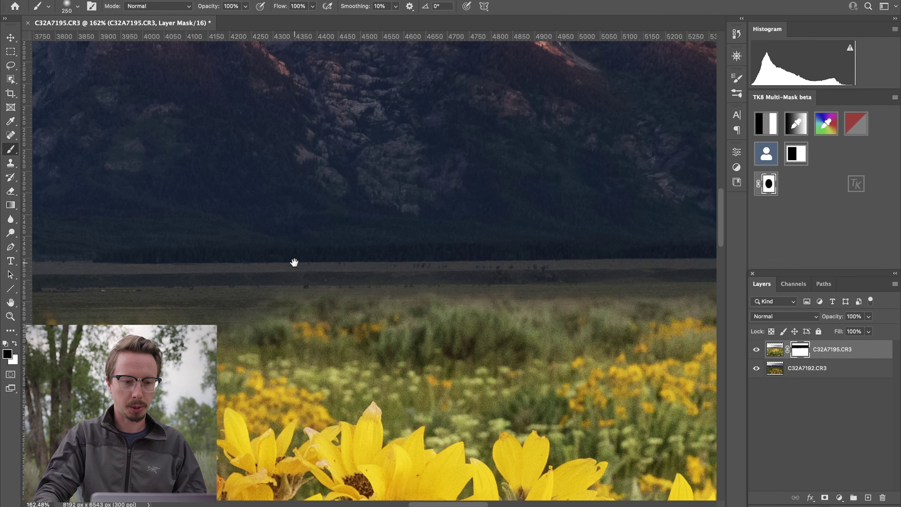
pyautogui.moveTo(597, 273); pyautogui.dragTo(213, 271)
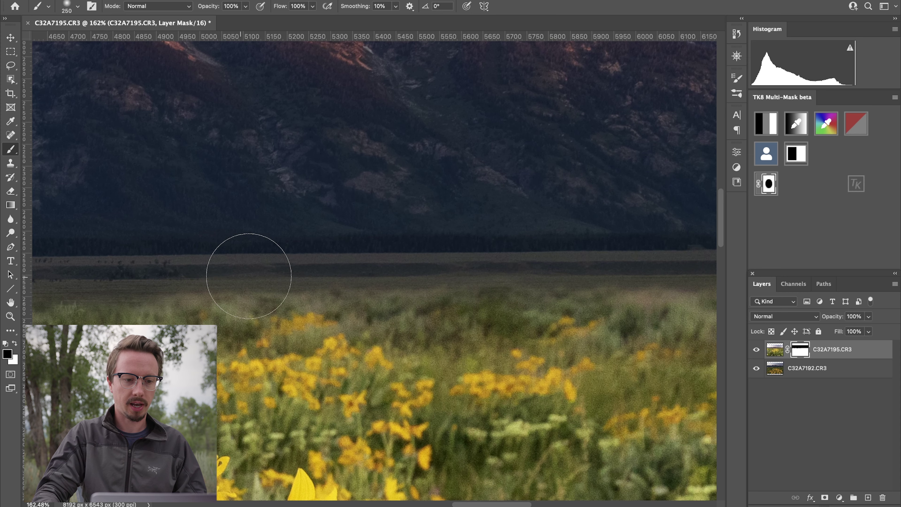
pyautogui.moveTo(573, 253); pyautogui.dragTo(288, 262)
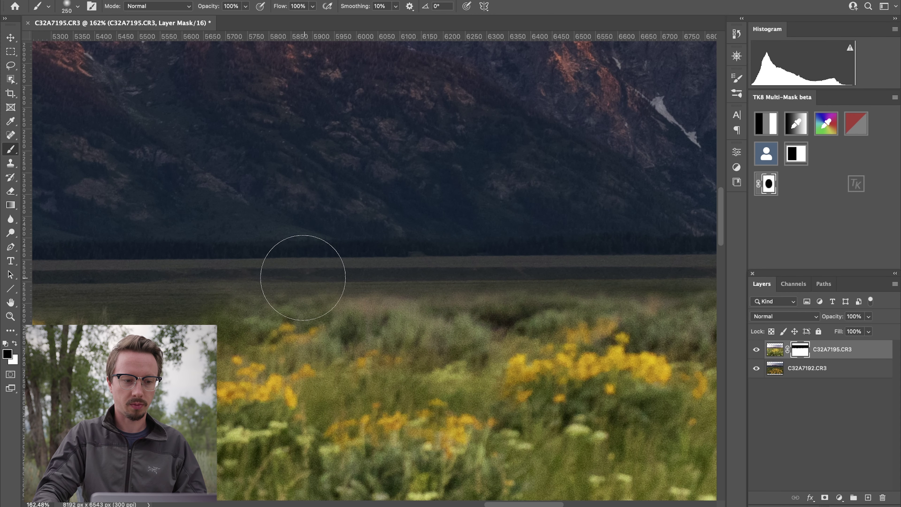
pyautogui.moveTo(502, 276); pyautogui.dragTo(446, 268)
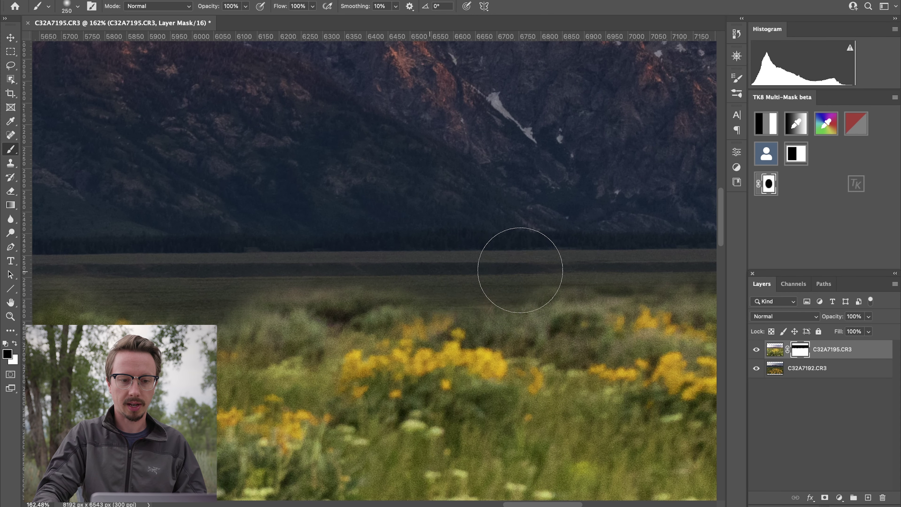
pyautogui.press('z')
pyautogui.moveTo(582, 268)
pyautogui.mouseDown()
pyautogui.moveTo(521, 276)
pyautogui.moveTo(389, 267)
pyautogui.mouseUp()
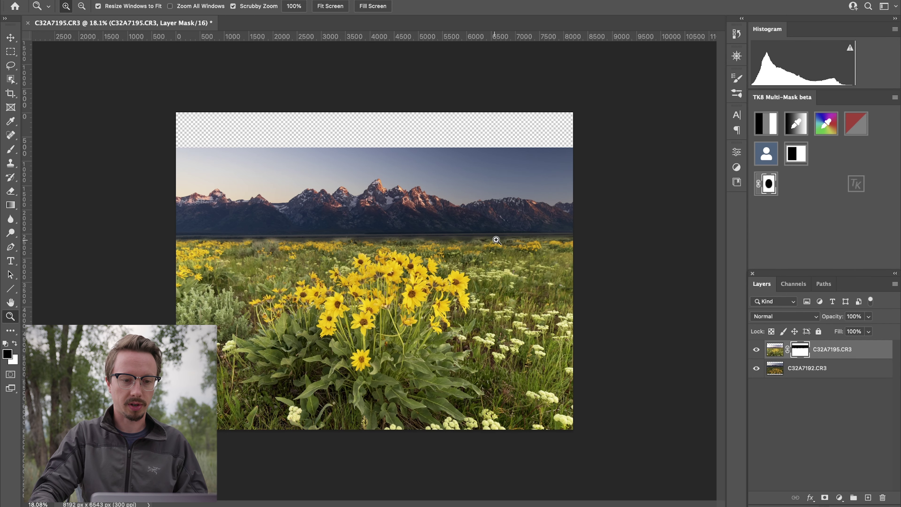
pyautogui.moveTo(496, 240)
pyautogui.mouseDown()
pyautogui.moveTo(569, 236)
pyautogui.moveTo(512, 247)
pyautogui.mouseUp()
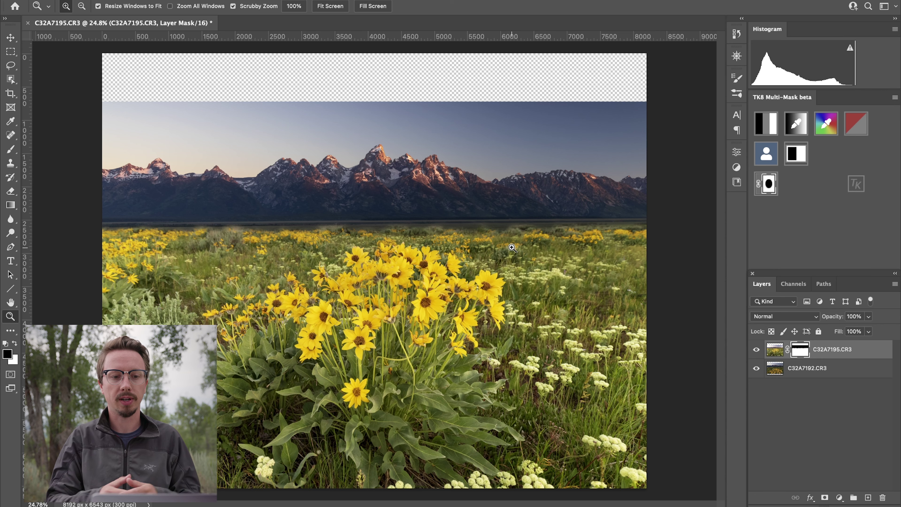
pyautogui.moveTo(524, 225); pyautogui.dragTo(598, 226)
pyautogui.press('b')
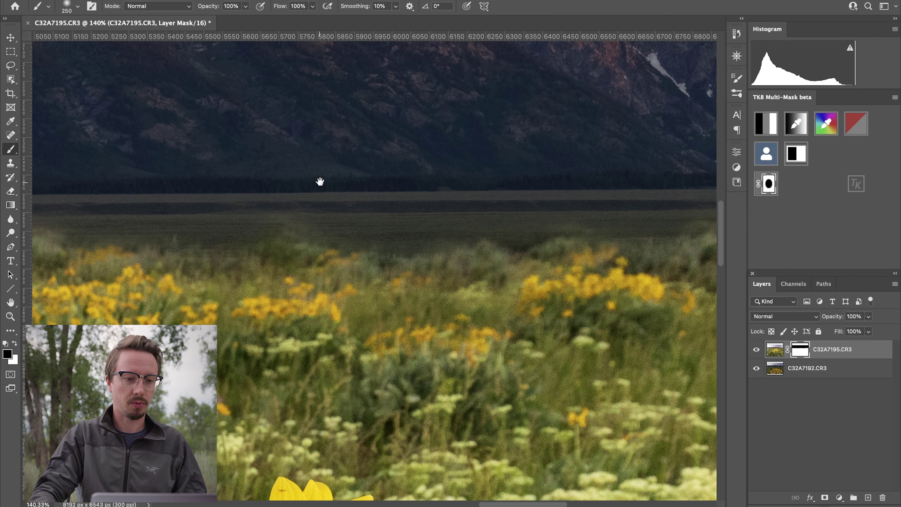
# Pan along the horizon to the right edge and sunflowers, then zoom out to fit the whole composite.
pyautogui.moveTo(319, 182); pyautogui.dragTo(467, 183)
pyautogui.moveTo(632, 171); pyautogui.dragTo(143, 175)
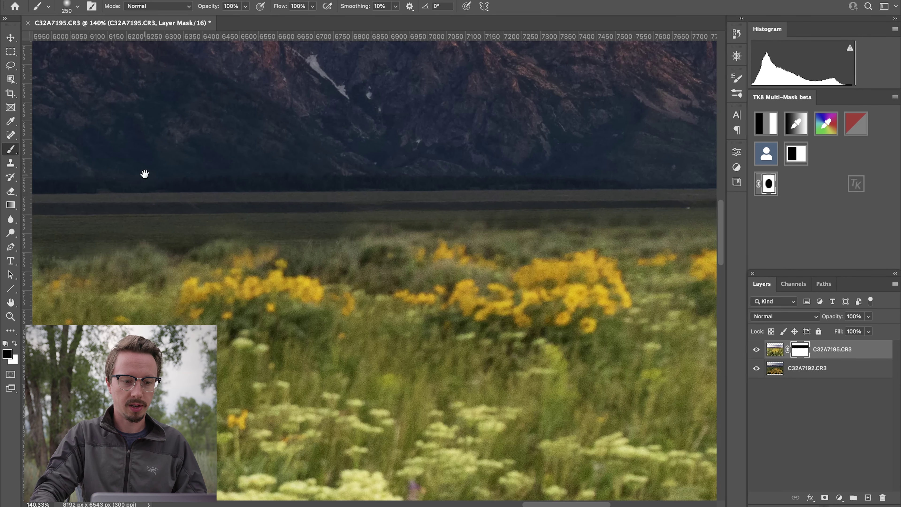
pyautogui.moveTo(503, 174); pyautogui.dragTo(361, 206)
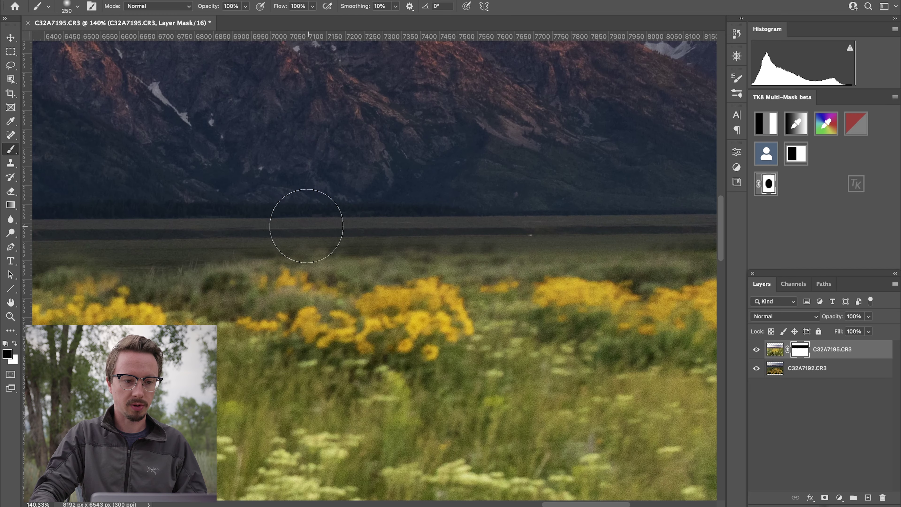
pyautogui.moveTo(474, 217)
pyautogui.mouseDown()
pyautogui.moveTo(281, 216)
pyautogui.moveTo(408, 213)
pyautogui.mouseUp()
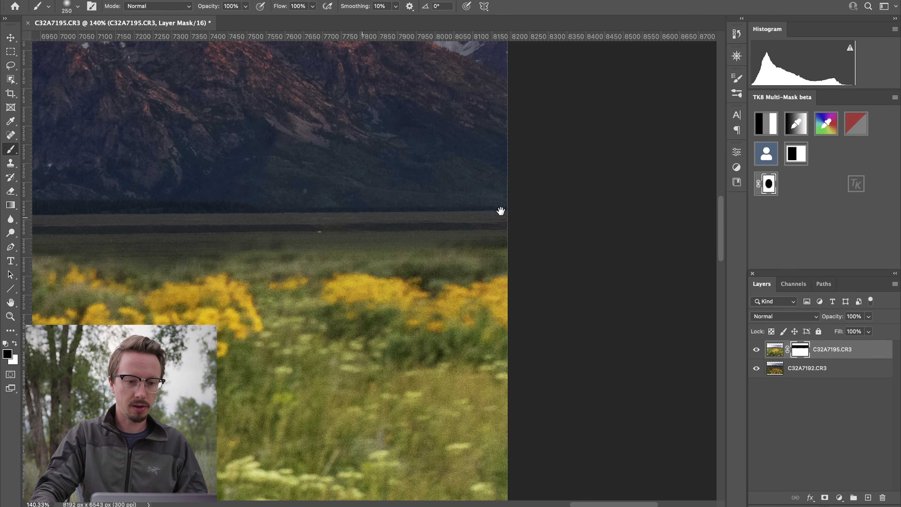
pyautogui.moveTo(299, 204)
pyautogui.mouseDown()
pyautogui.moveTo(609, 193)
pyautogui.moveTo(553, 205)
pyautogui.mouseUp()
pyautogui.moveTo(284, 230)
pyautogui.mouseDown()
pyautogui.moveTo(554, 206)
pyautogui.moveTo(554, 223)
pyautogui.mouseUp()
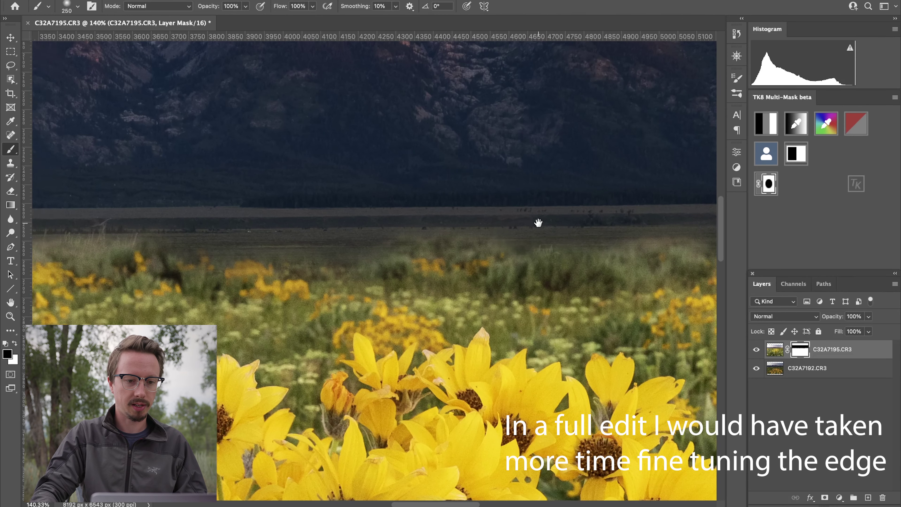
pyautogui.press('z')
pyautogui.moveTo(461, 217); pyautogui.dragTo(422, 231)
# Crop the top edge down to the sky, leaving an 8192 x 5821 px image.
pyautogui.press('c')
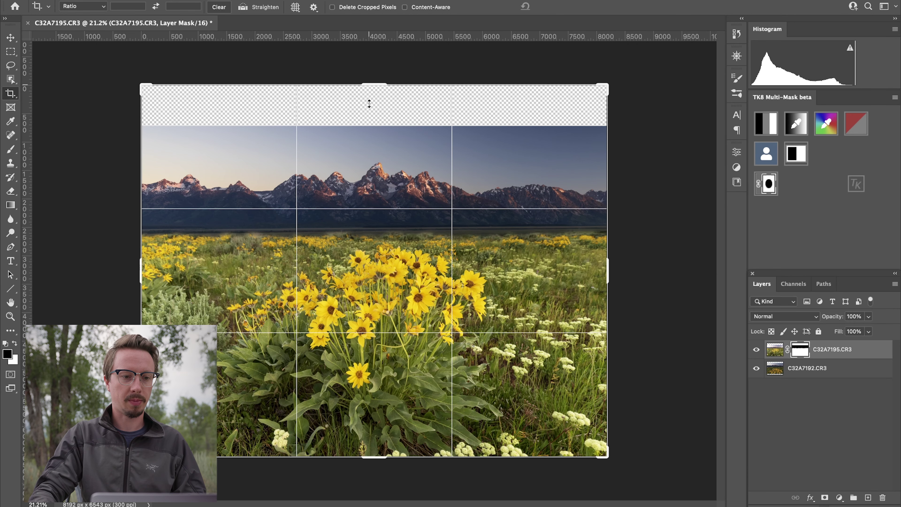
pyautogui.moveTo(372, 115)
pyautogui.mouseDown()
pyautogui.moveTo(375, 101)
pyautogui.moveTo(376, 108)
pyautogui.mouseUp()
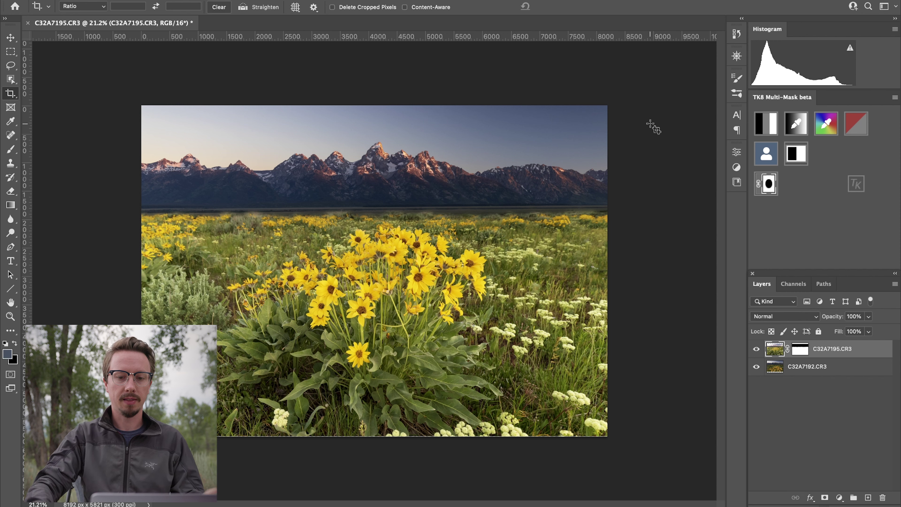
# Toggle the top layer's mask on and off to compare, leaving it disabled to show the original sky.
pyautogui.press('\\')
pyautogui.press('\\')
pyautogui.press('\\')
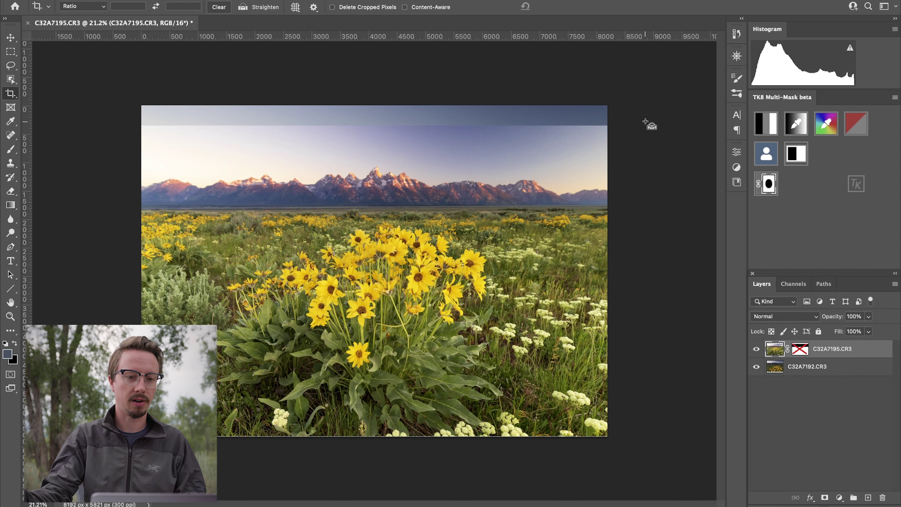
pyautogui.press('\\')
pyautogui.press('\\')
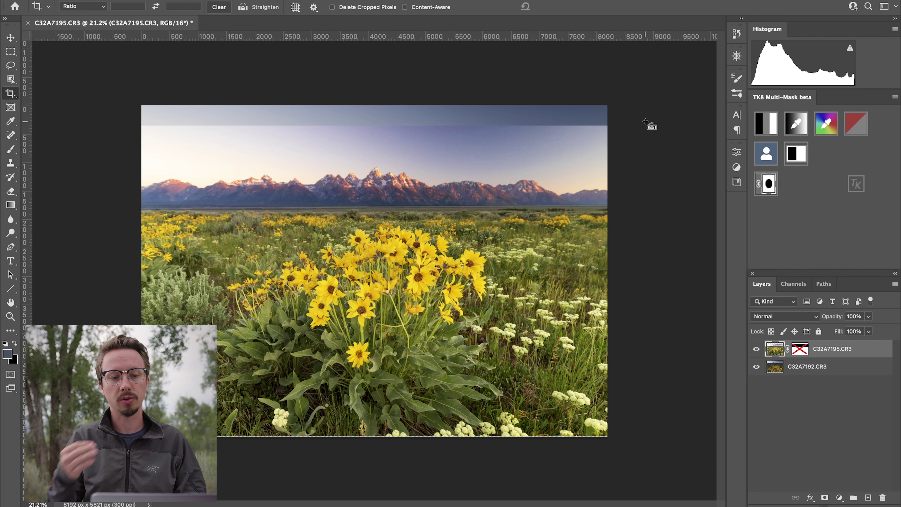
pyautogui.press('\\')
pyautogui.press('\\')
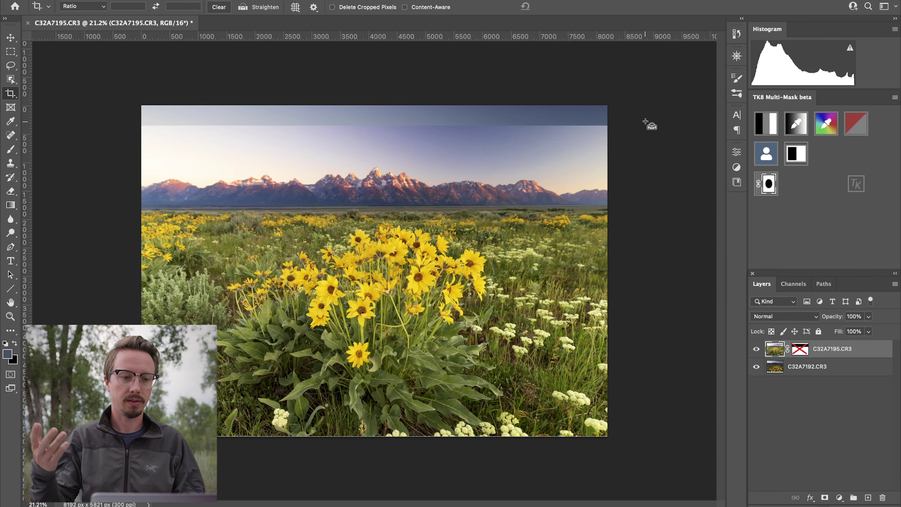
pyautogui.press('\\')
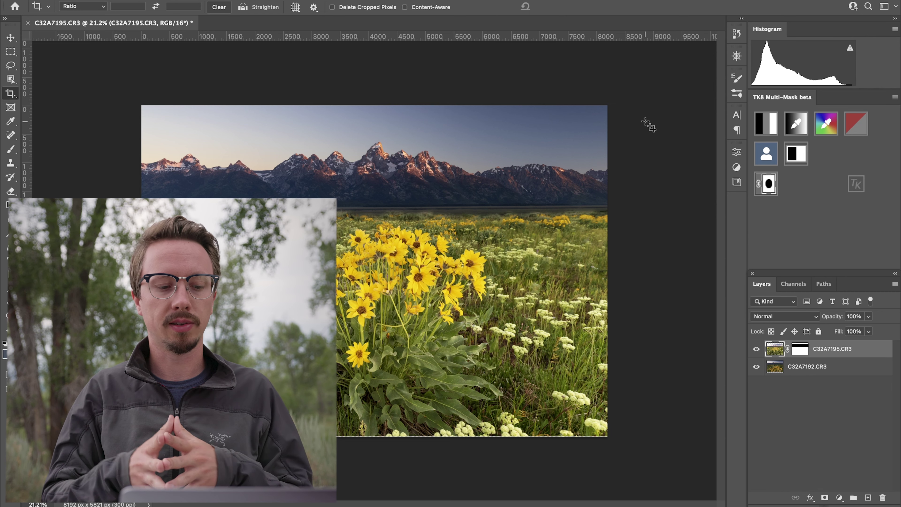
pyautogui.hotkey('shift', '\\')
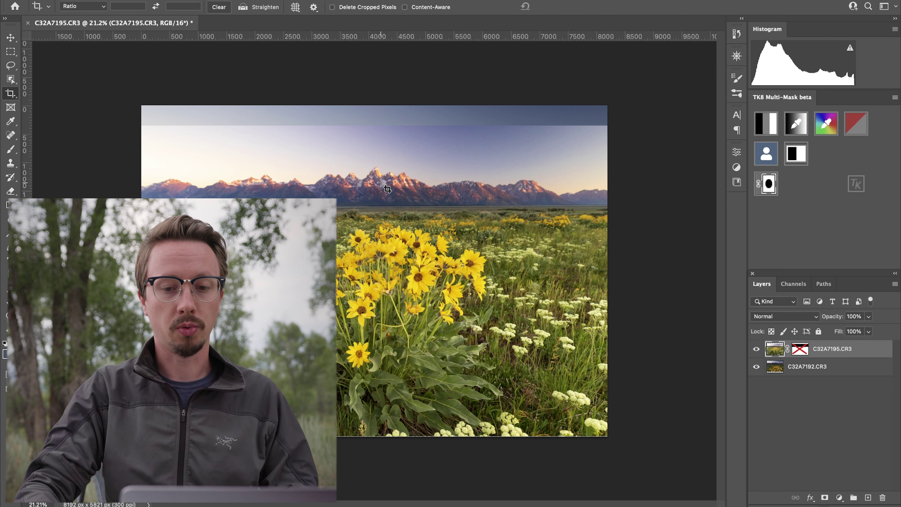
pyautogui.press('super')
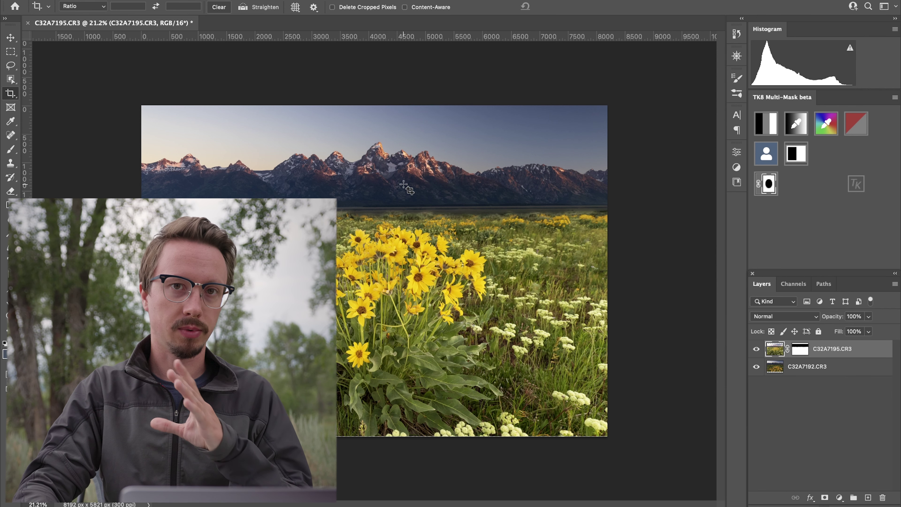
pyautogui.hotkey('shift', '\\')
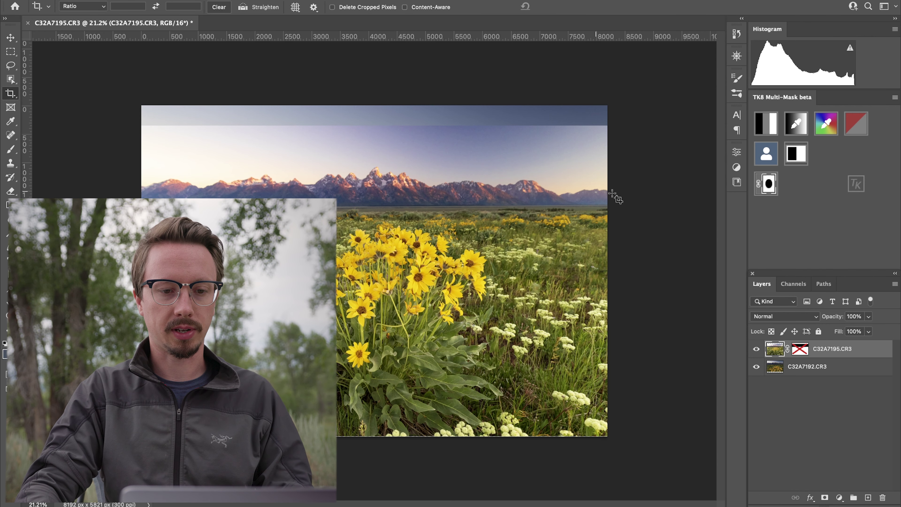
# Make a rectangular selection across the sky and mountain band, then switch to Lightroom Classic.
pyautogui.click(14, 54)
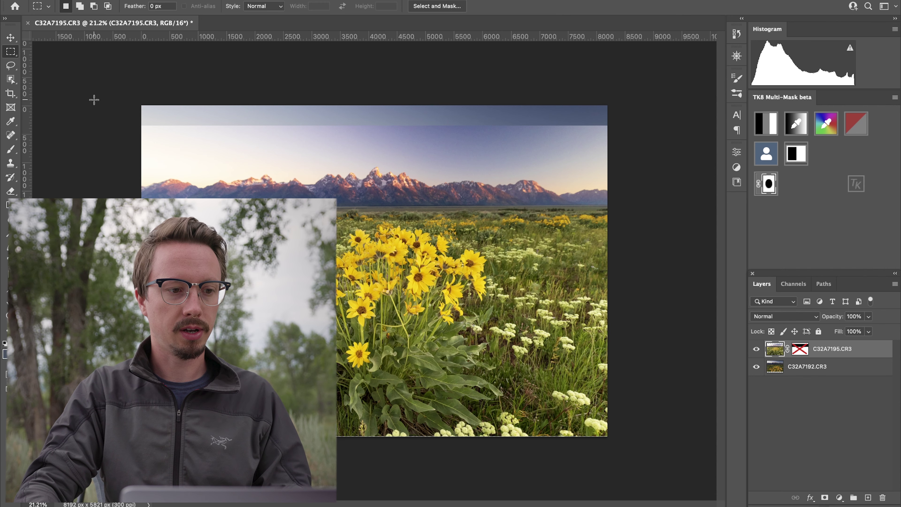
pyautogui.moveTo(492, 212); pyautogui.dragTo(619, 206)
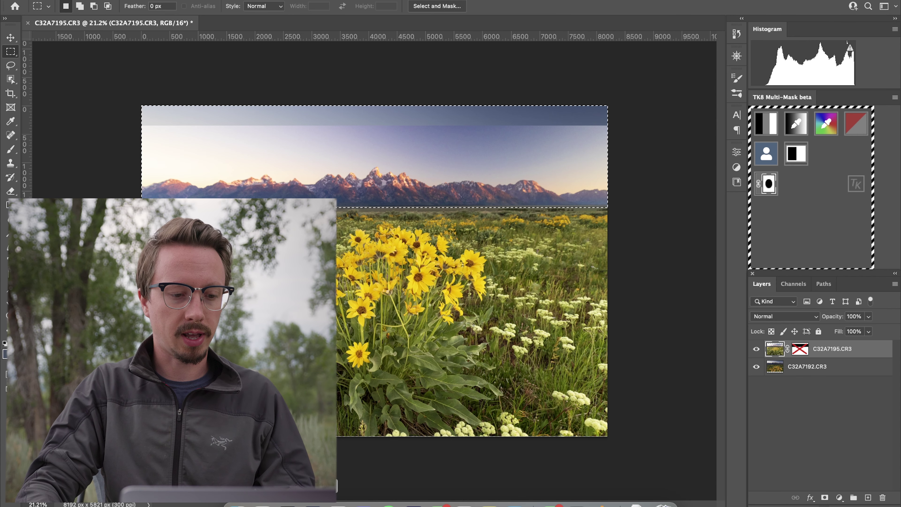
pyautogui.click(287, 502)
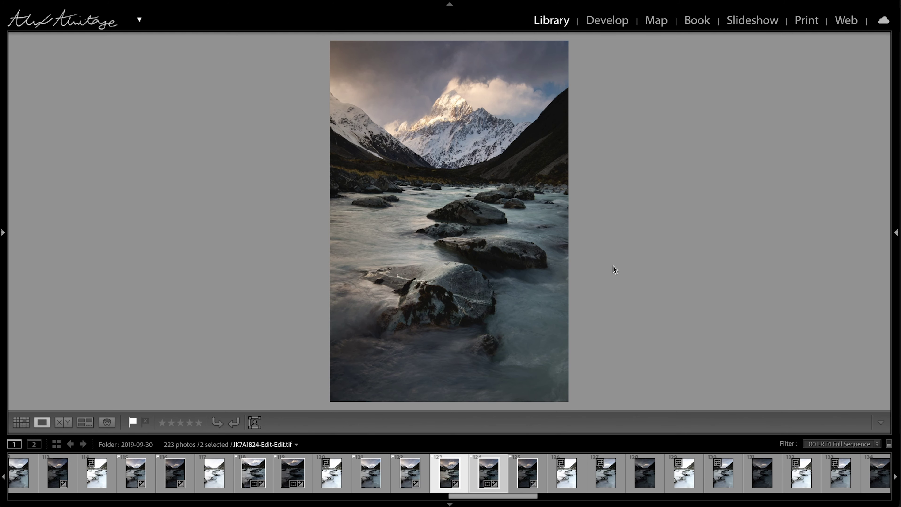
# Compare the two river photos side by side at 100%, panning over the peak, ridge and river.
pyautogui.press('c')
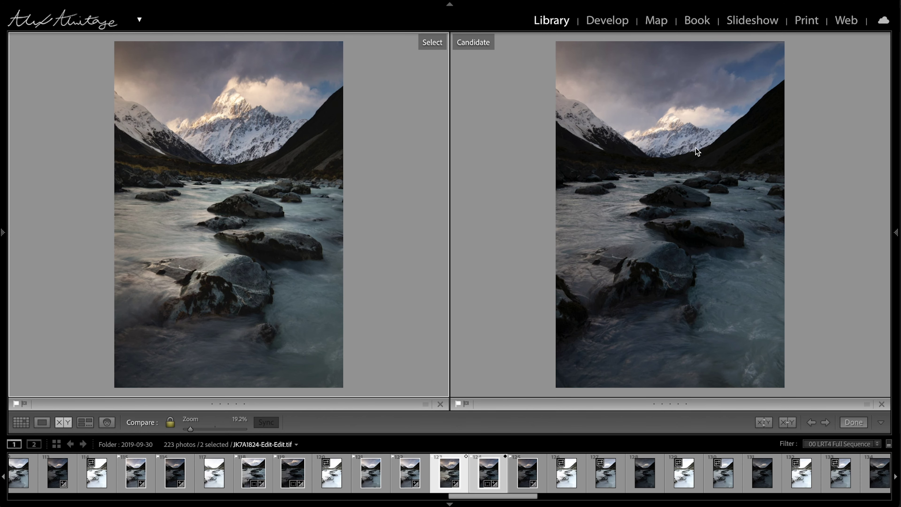
pyautogui.click(675, 128)
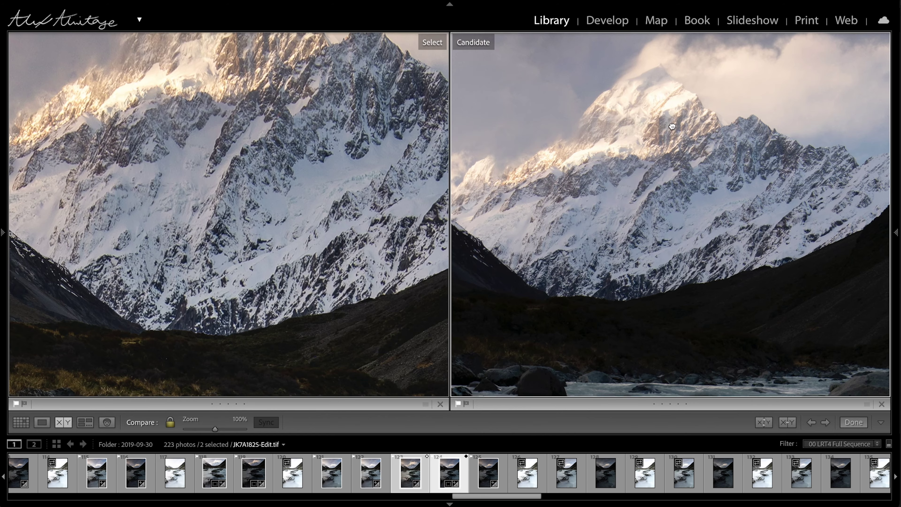
pyautogui.moveTo(676, 128); pyautogui.dragTo(769, 149)
pyautogui.moveTo(515, 182); pyautogui.dragTo(695, 198)
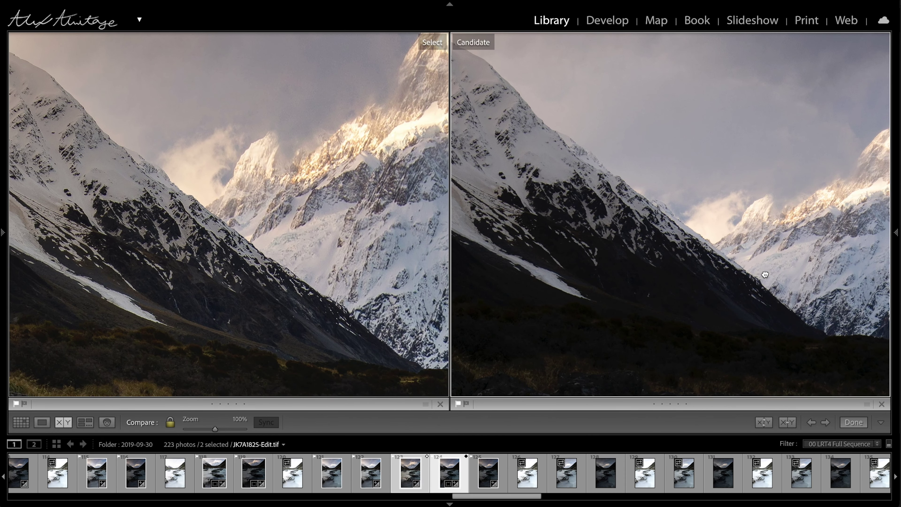
pyautogui.moveTo(764, 275); pyautogui.dragTo(643, 207)
pyautogui.moveTo(747, 176); pyautogui.dragTo(618, 173)
pyautogui.moveTo(779, 146); pyautogui.dragTo(630, 238)
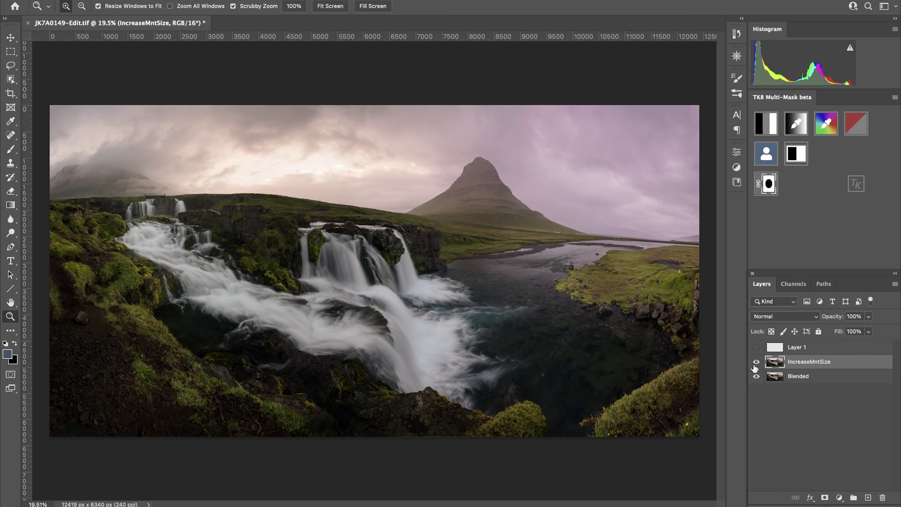
# Toggle the IncreaseMntSize layer on and off to compare the enlarged mountain with the original.
pyautogui.press('super+comma')
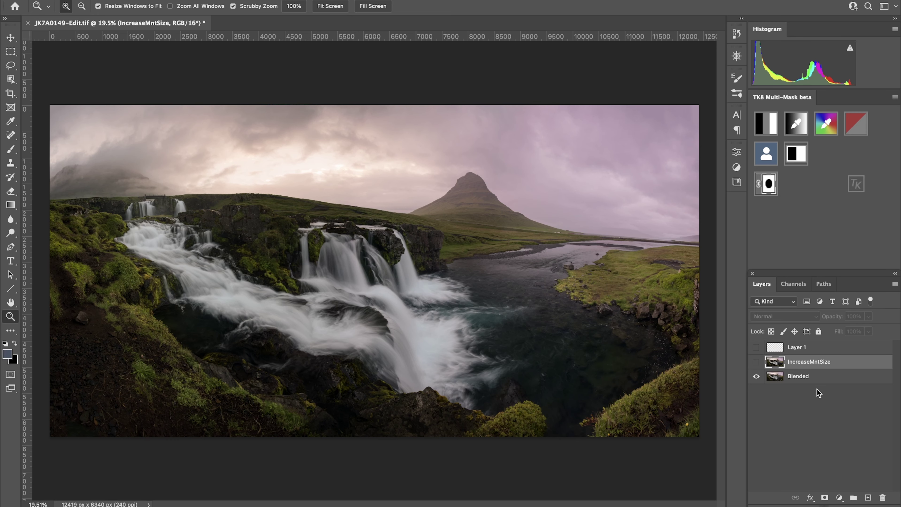
pyautogui.press('super+comma')
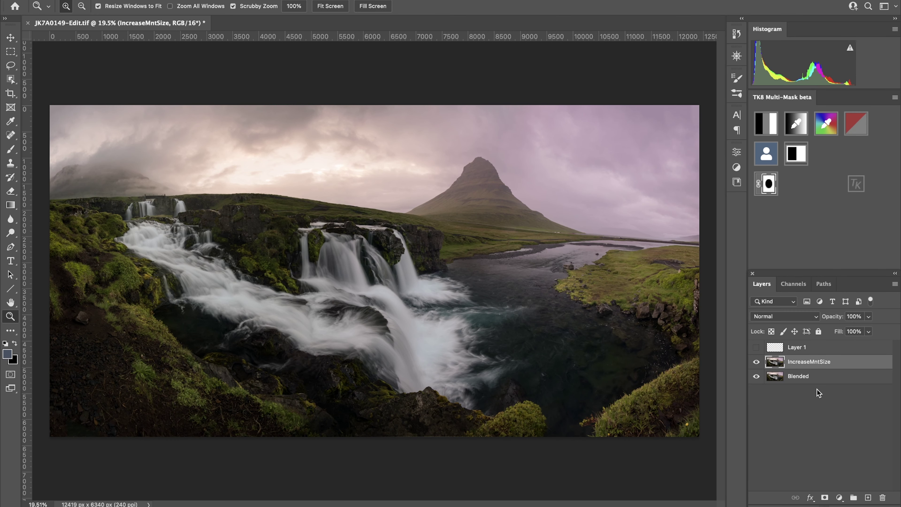
pyautogui.press('super+comma')
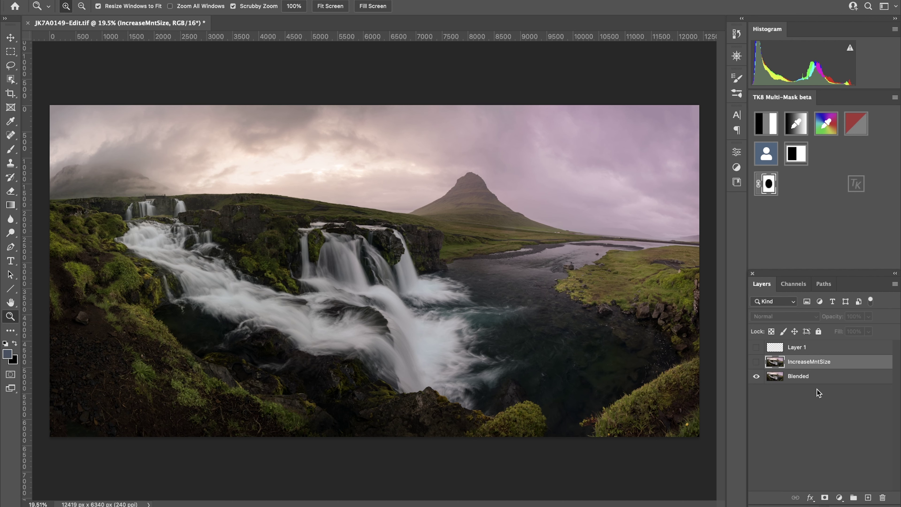
pyautogui.press('super+comma')
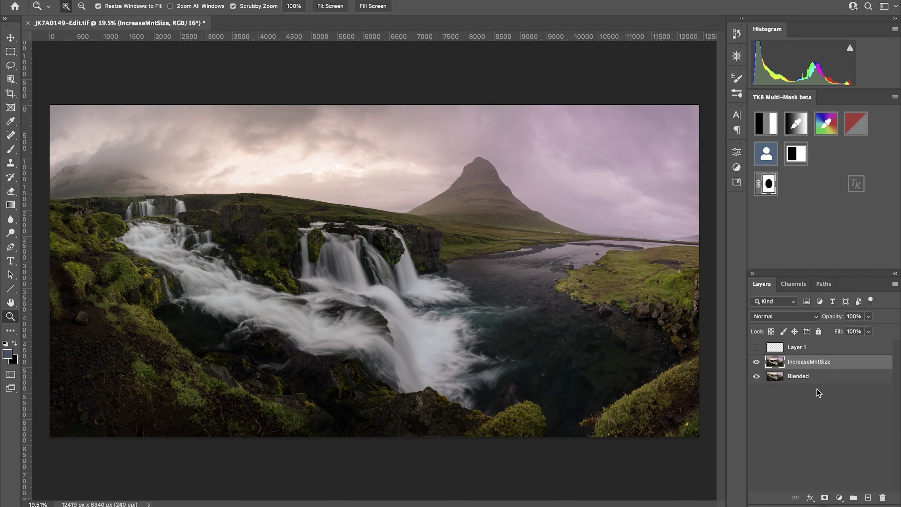
pyautogui.press('super+comma')
# Zoom to about 100% on the mountain, keep toggling IncreaseMntSize, then zoom out with it hidden.
pyautogui.press('super+comma')
pyautogui.moveTo(477, 203); pyautogui.dragTo(546, 201)
pyautogui.press('super+comma')
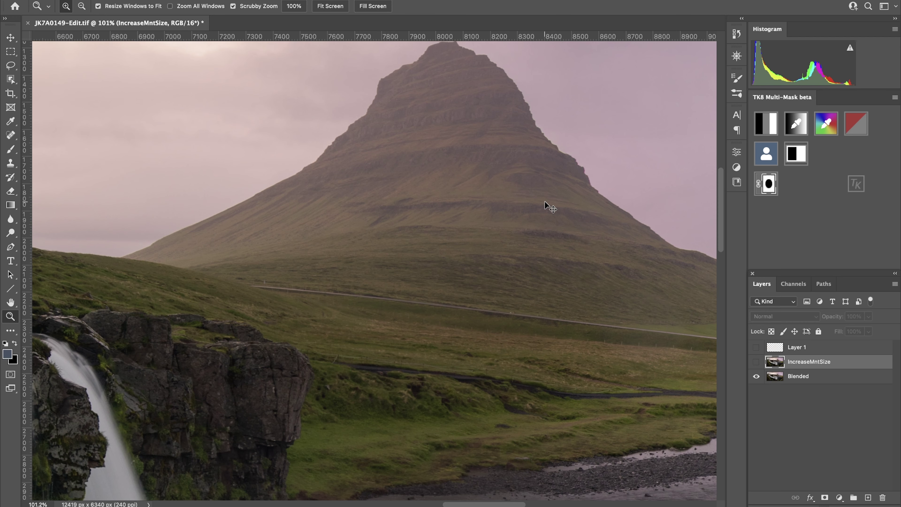
pyautogui.press('super+comma')
pyautogui.moveTo(543, 201); pyautogui.dragTo(414, 315)
pyautogui.press('super+comma')
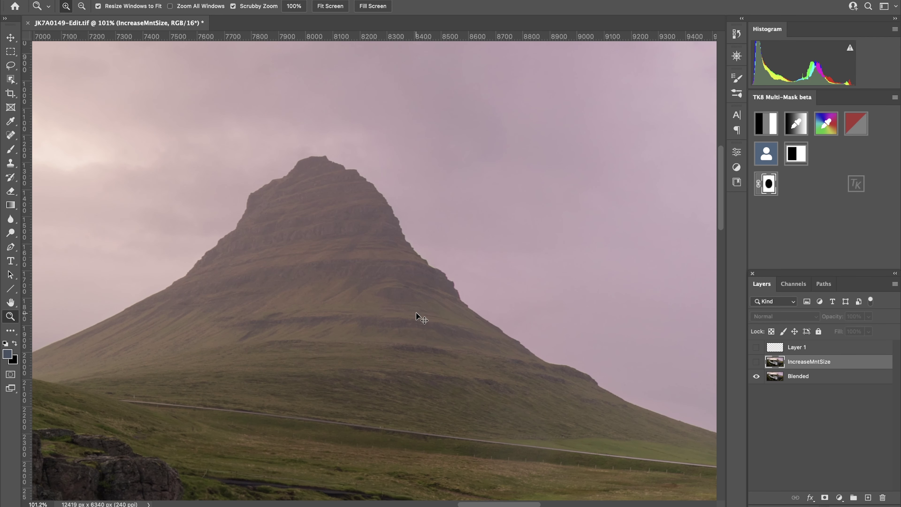
pyautogui.press('super+comma')
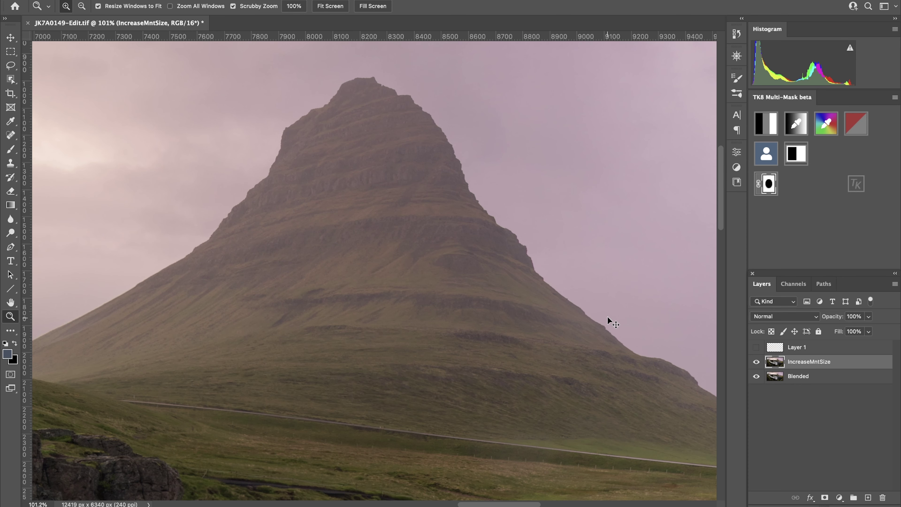
pyautogui.press('super+comma')
pyautogui.press('super+comma')
pyautogui.press('super+comma')
pyautogui.press('super+comma')
pyautogui.press('super+minus')
pyautogui.press('super+minus')
pyautogui.press('super+minus')
pyautogui.press('super+minus')
pyautogui.press('super+minus')
pyautogui.press('super+minus')
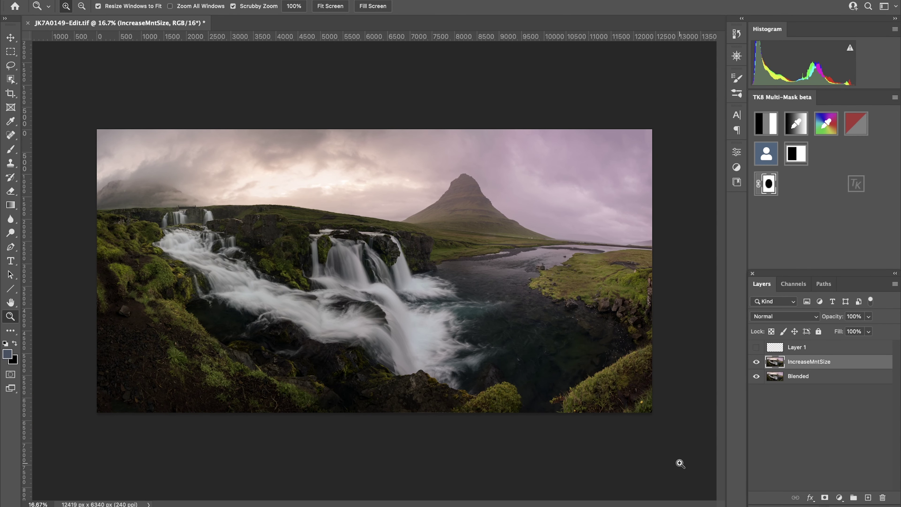
pyautogui.press('super+comma')
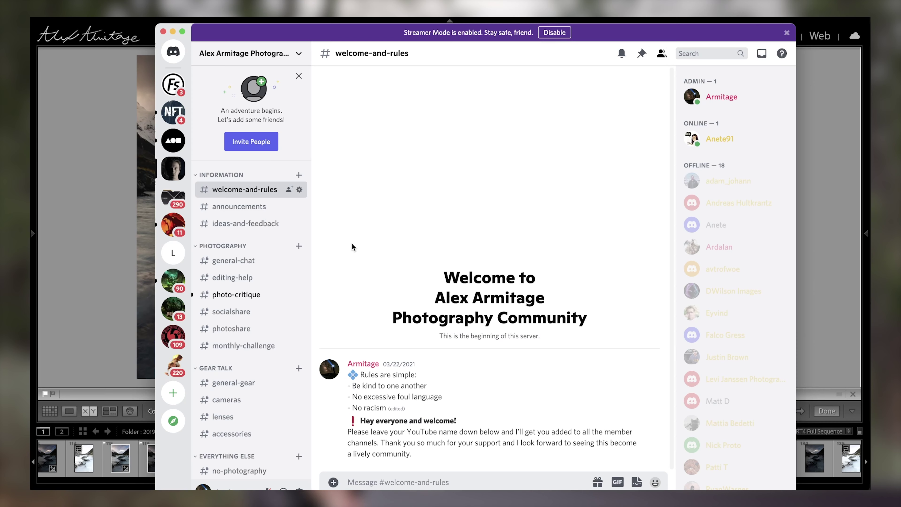
# Browse up through the #photo-critique channel.
pyautogui.click(248, 294)
pyautogui.scroll(20, 527, 296)
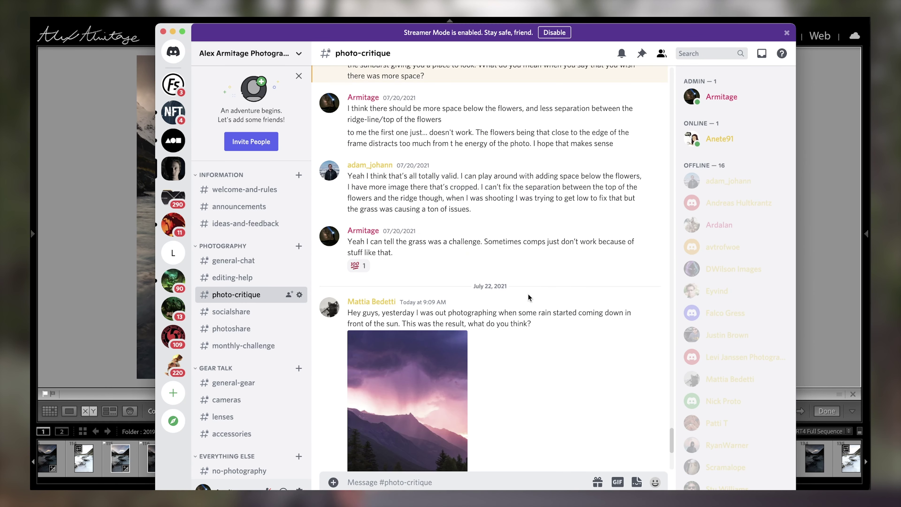
pyautogui.scroll(10, 530, 298)
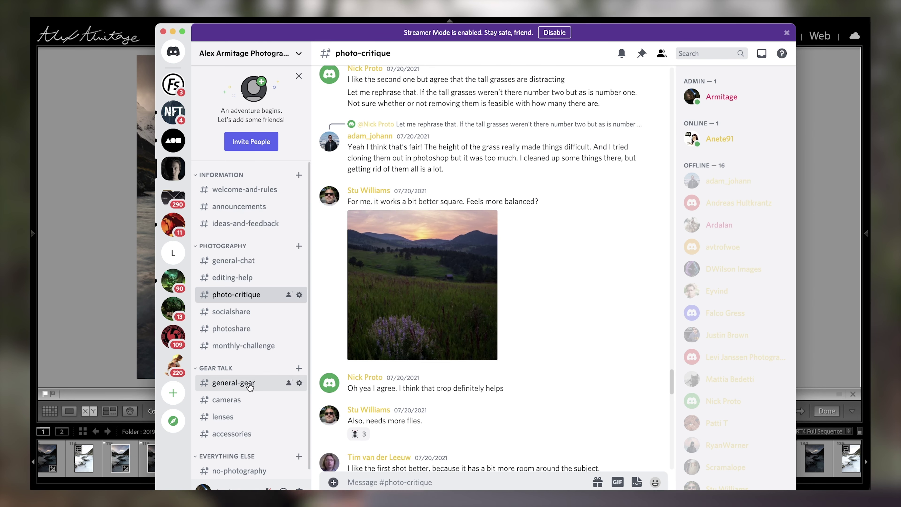
# Open #general-gear and scroll up to older messages about the MSM tracker and lenses.
pyautogui.click(264, 382)
pyautogui.scroll(5, 573, 314)
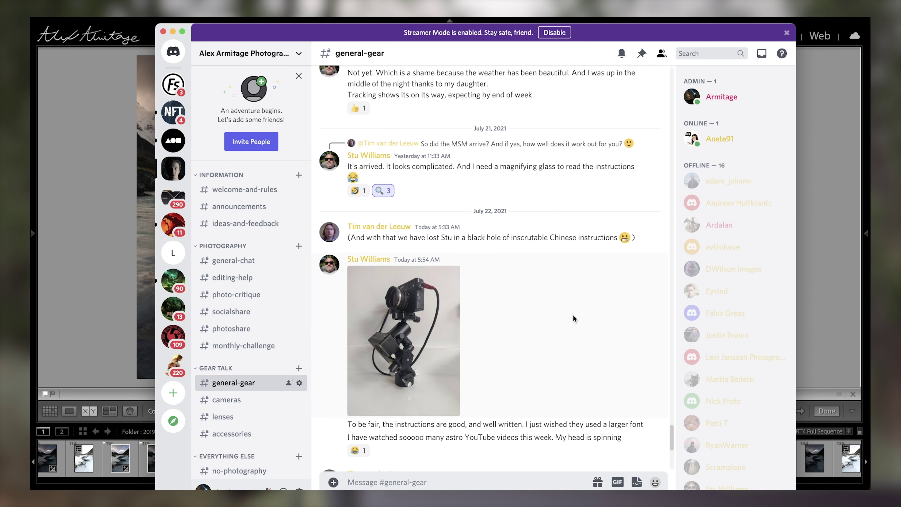
pyautogui.scroll(10, 573, 314)
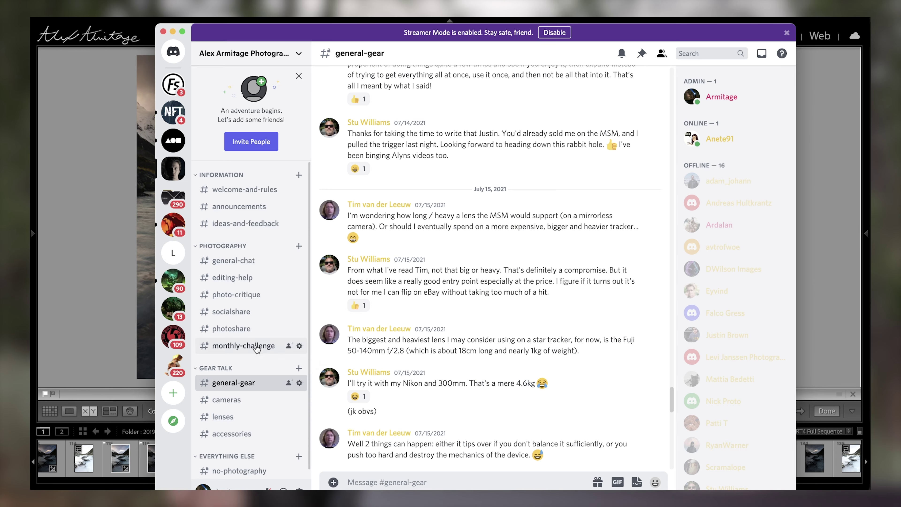